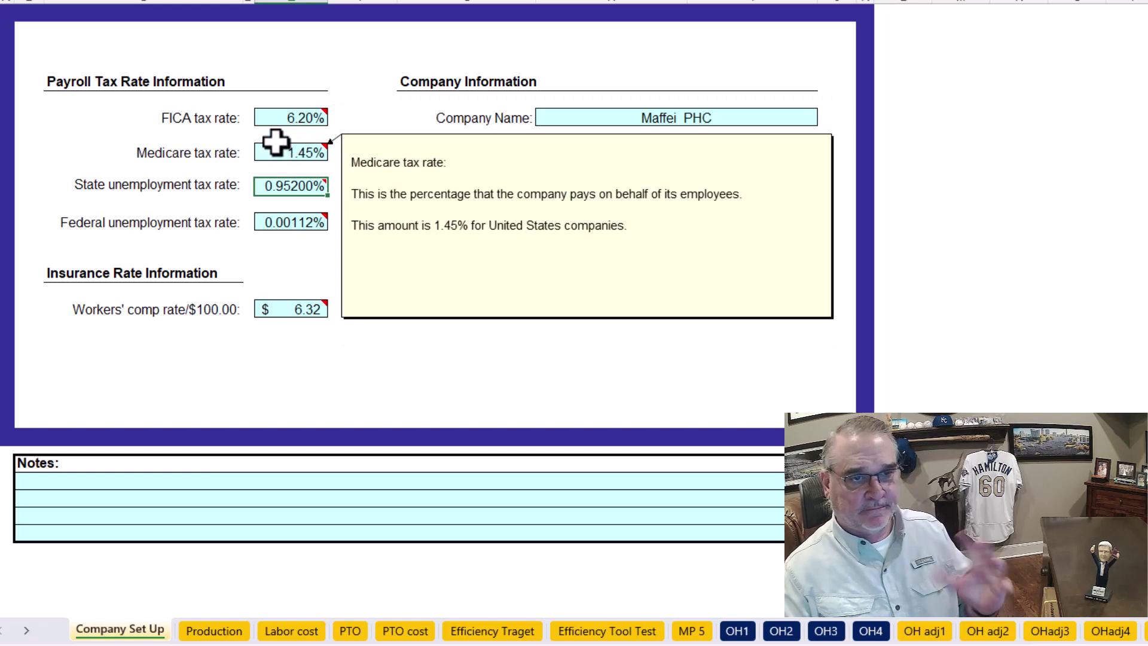
Step: Review the payroll tax rates and the workers' comp rate on the Company Set Up sheet
{"action": "mouse_move", "coordinate": [270, 184]}
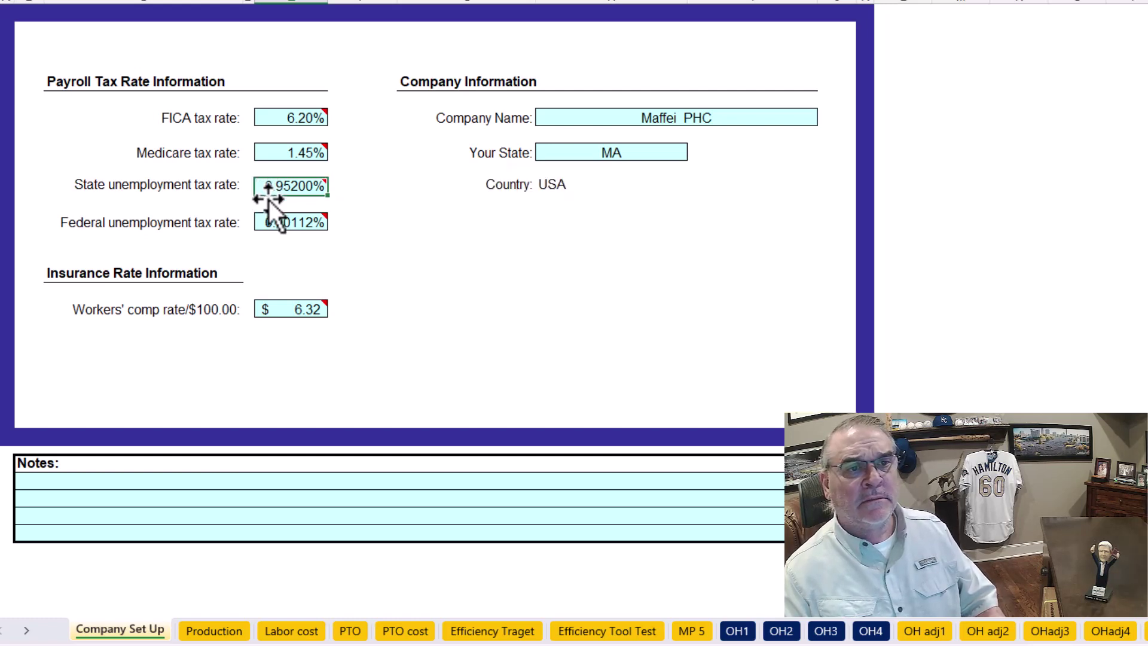
{"action": "mouse_move", "coordinate": [281, 223]}
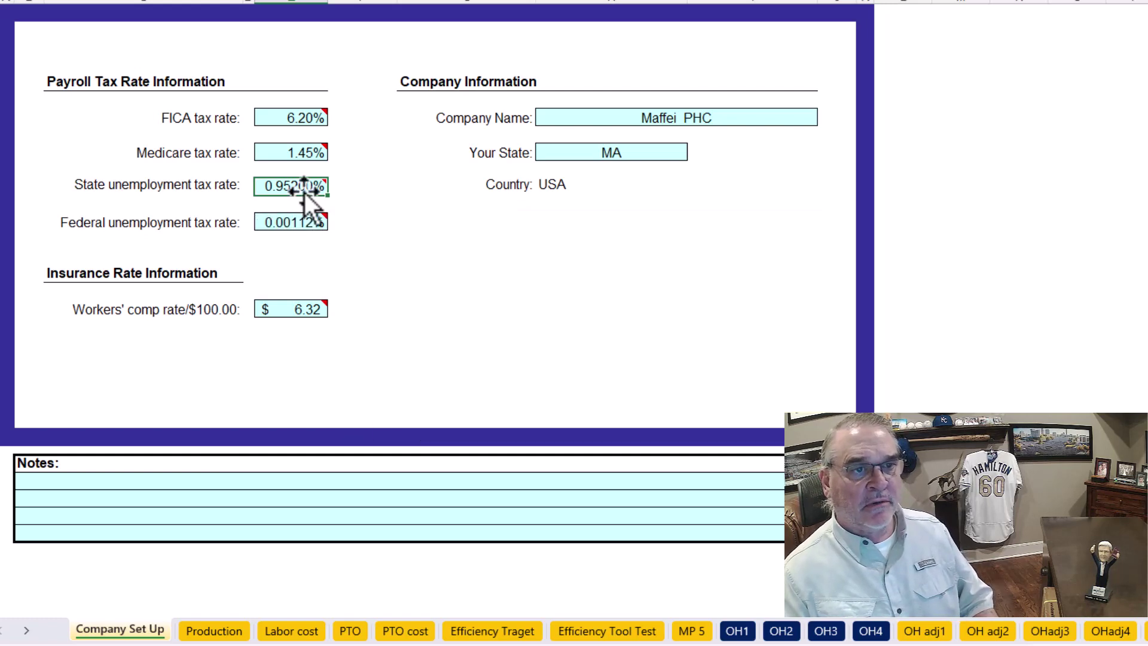
{"action": "mouse_move", "coordinate": [302, 157]}
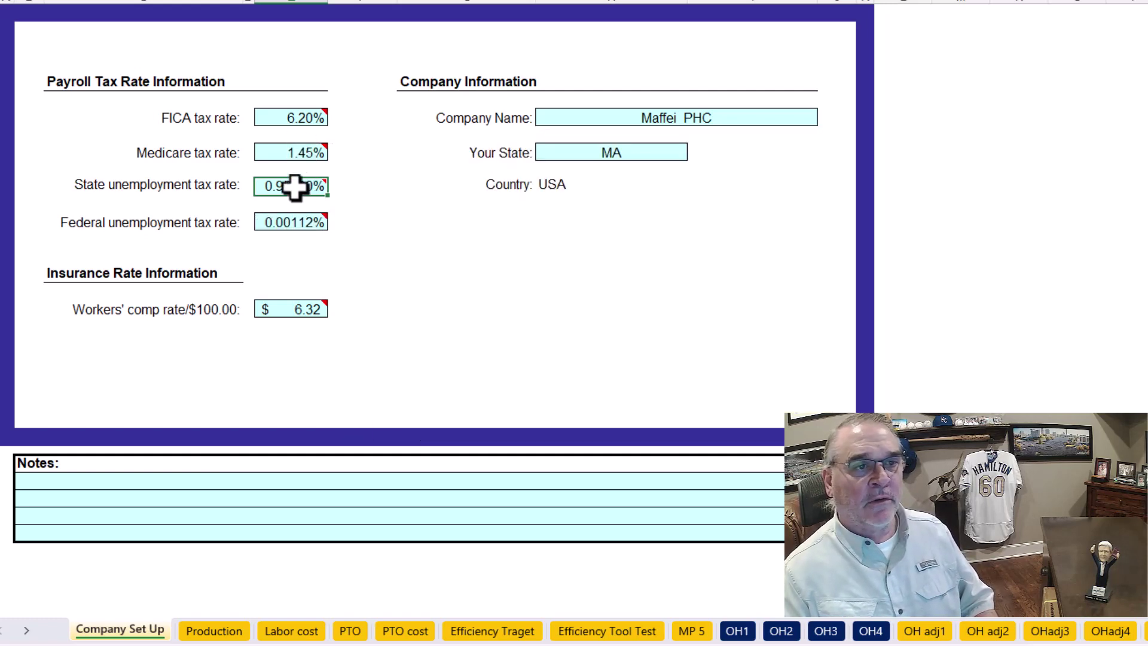
{"action": "mouse_move", "coordinate": [289, 308]}
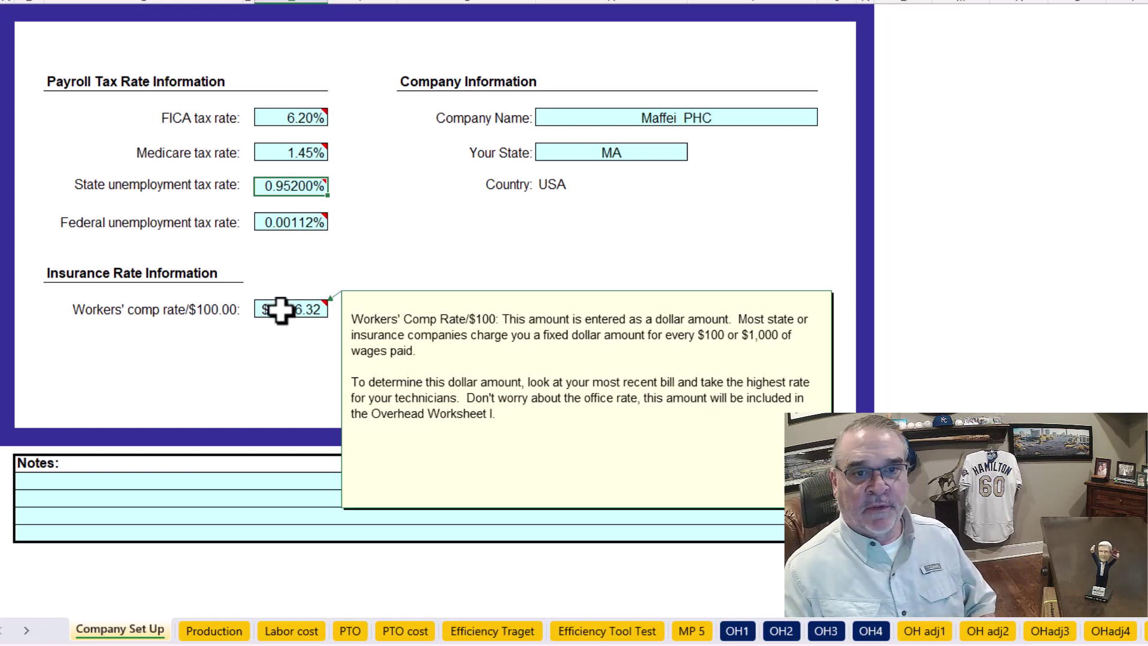
Step: Examine the technician counts for Plumbing Serv, HVAC Serv and HVAC Install on the Production sheet, including their cell comments
{"action": "left_click", "coordinate": [214, 631]}
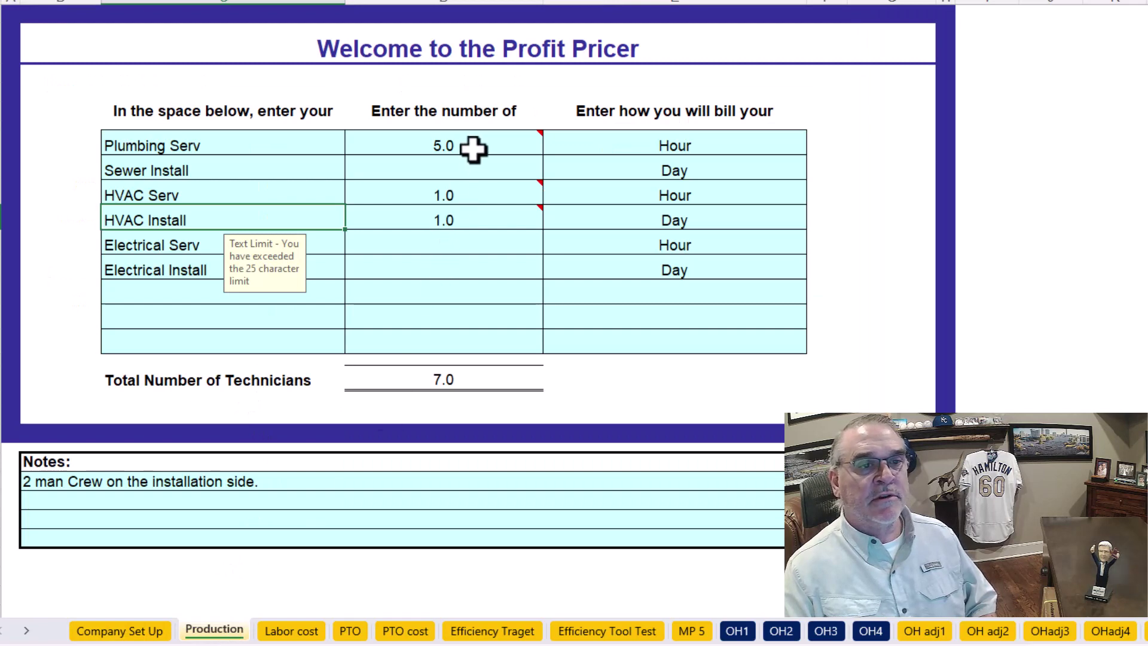
{"action": "left_click", "coordinate": [425, 270]}
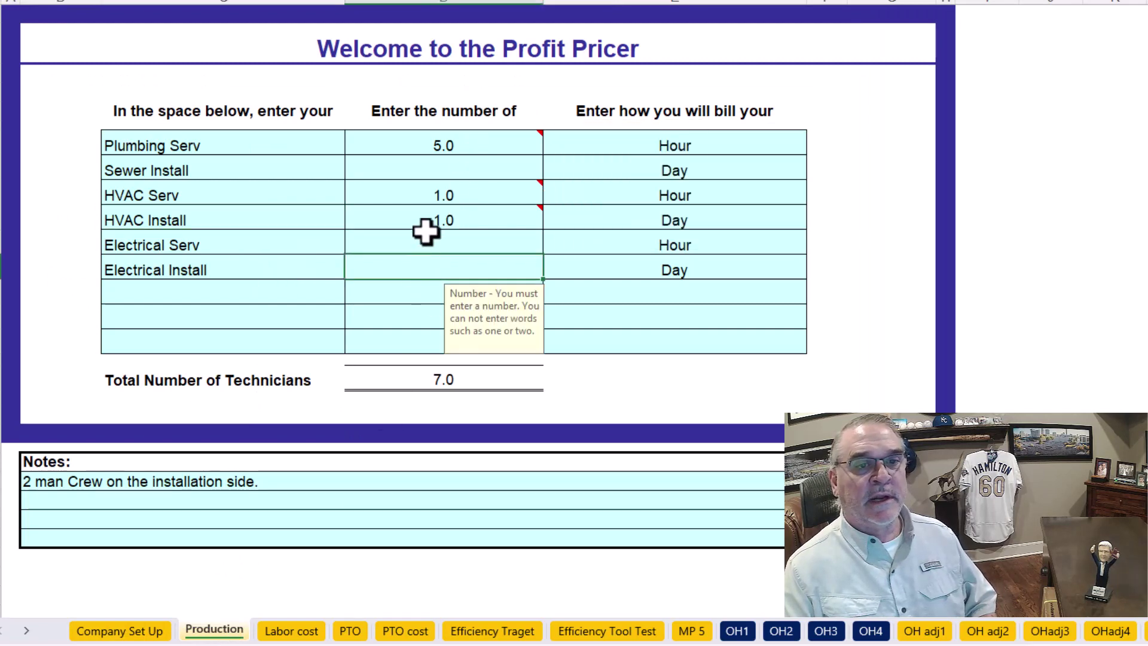
{"action": "left_click", "coordinate": [267, 142]}
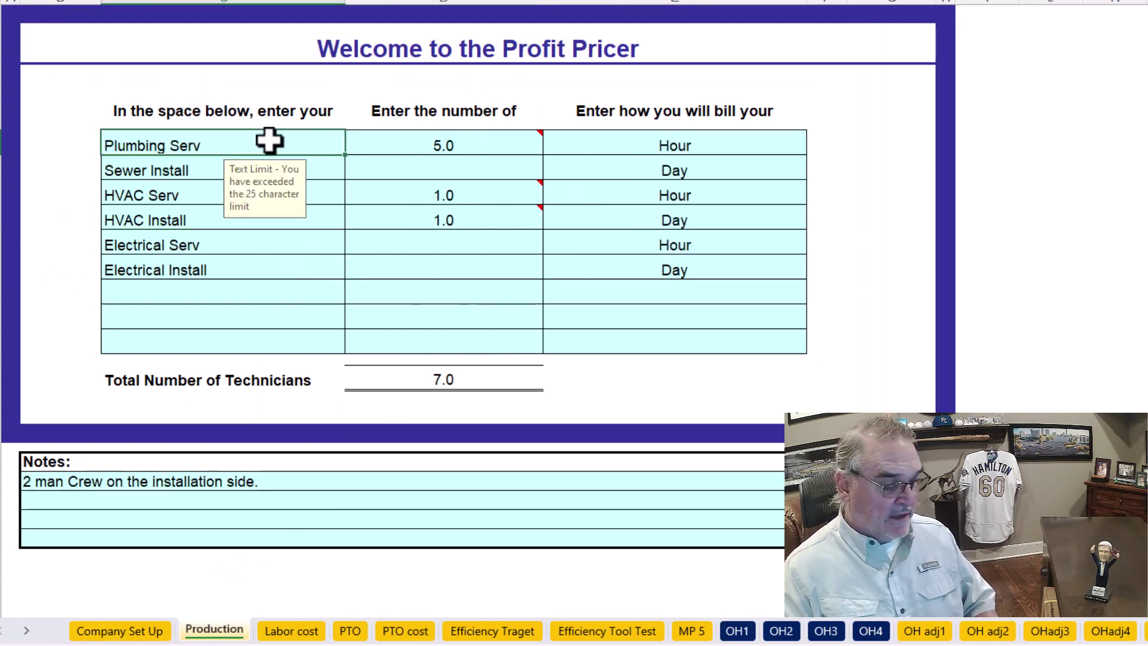
{"action": "mouse_move", "coordinate": [416, 146]}
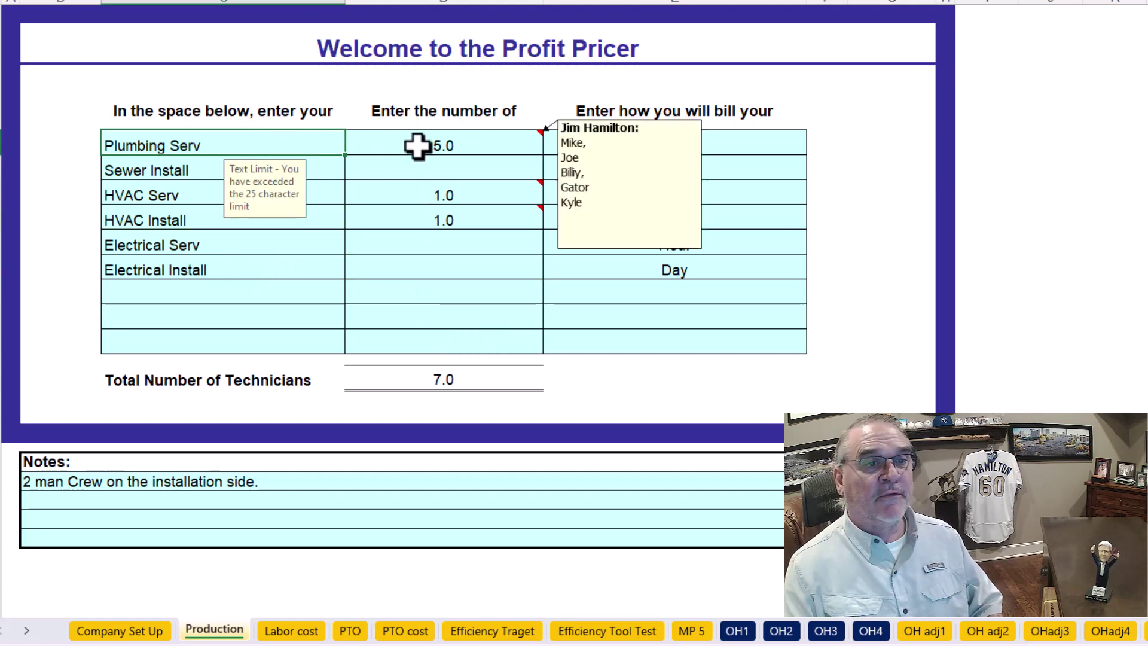
{"action": "left_click", "coordinate": [412, 195]}
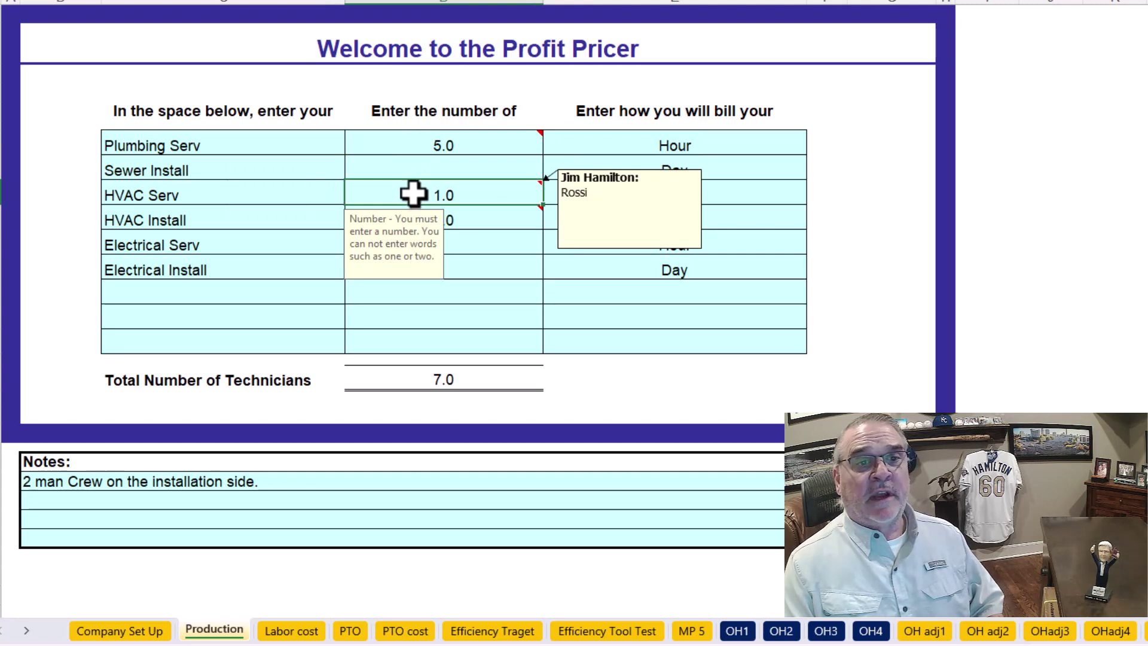
{"action": "mouse_move", "coordinate": [483, 145]}
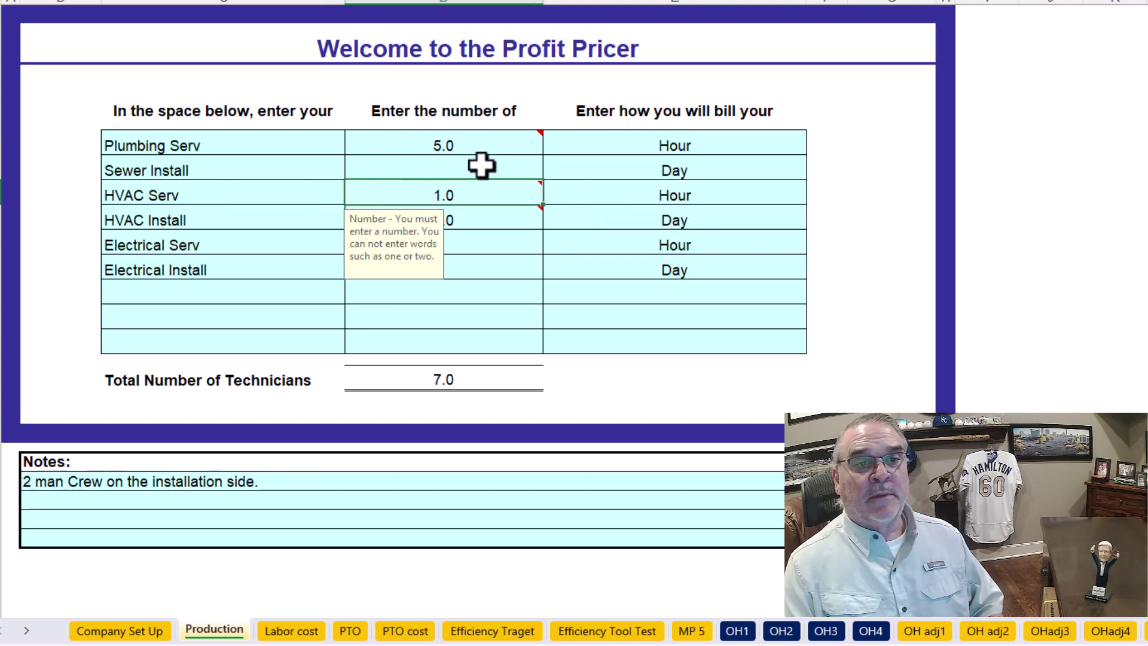
{"action": "left_click", "coordinate": [480, 216]}
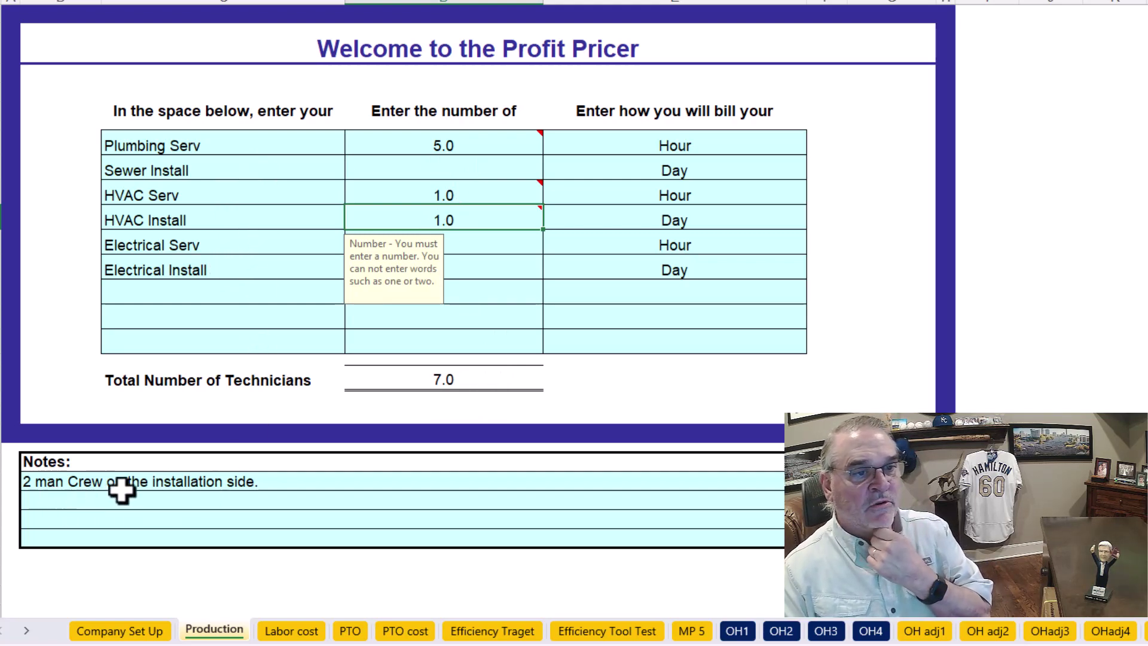
Step: On the Labor cost sheet, review the departments' hourly rates, other taxable pay, payroll taxes and insurance, and plumbing's total direct labor cost
{"action": "left_click", "coordinate": [292, 629]}
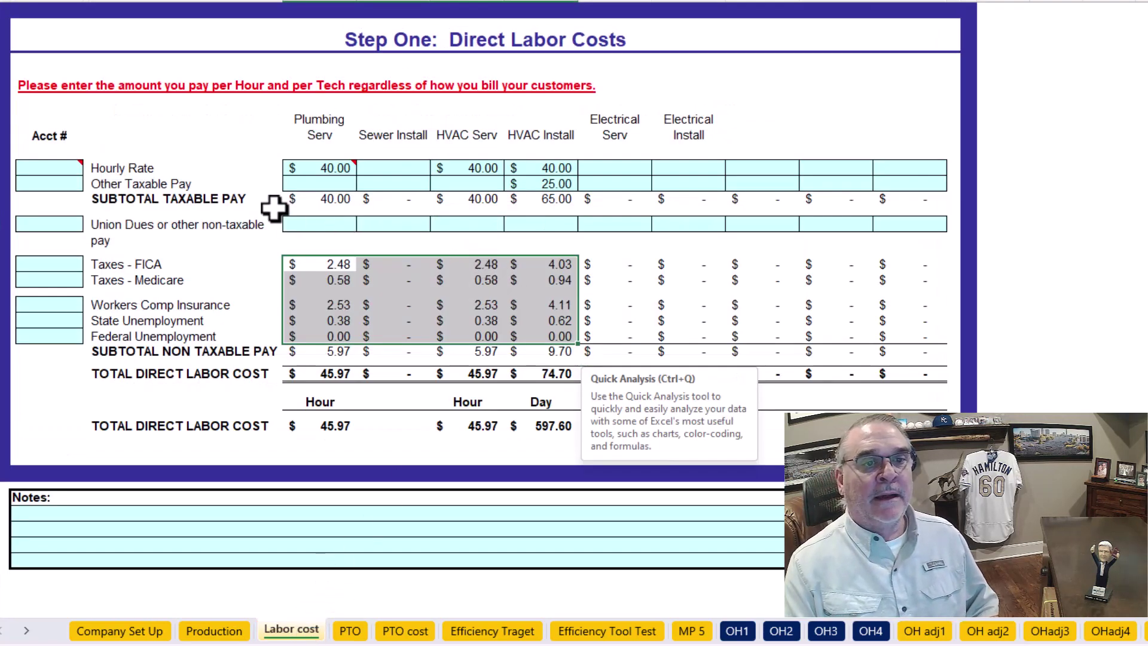
{"action": "left_click", "coordinate": [299, 170]}
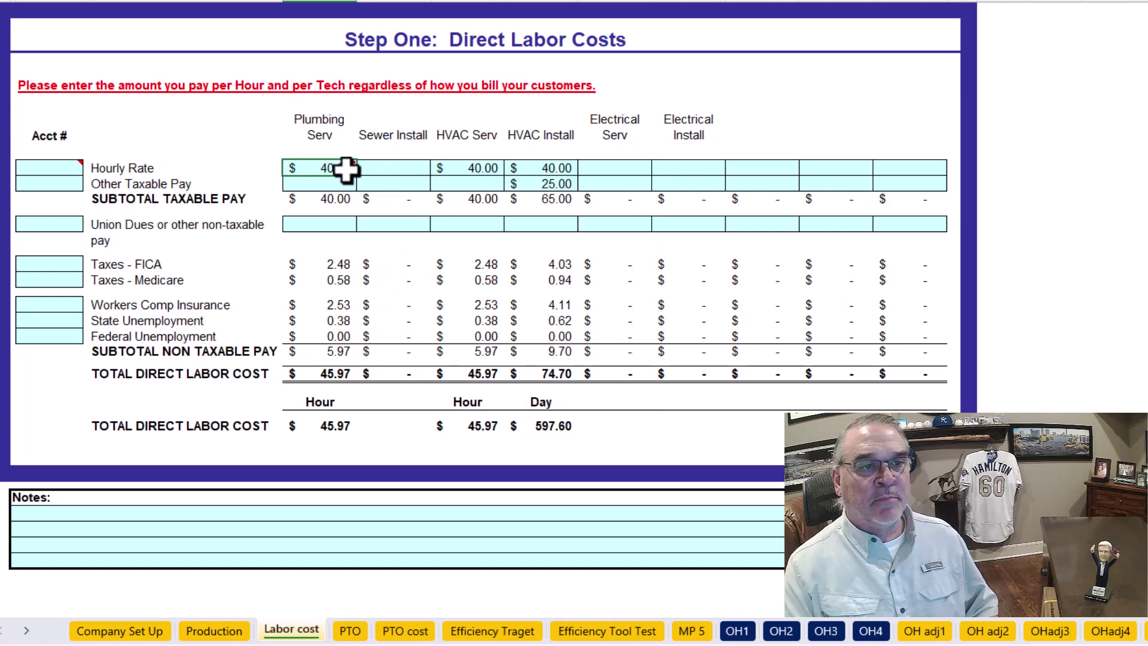
{"action": "mouse_move", "coordinate": [333, 169]}
{"action": "left_click", "coordinate": [486, 168]}
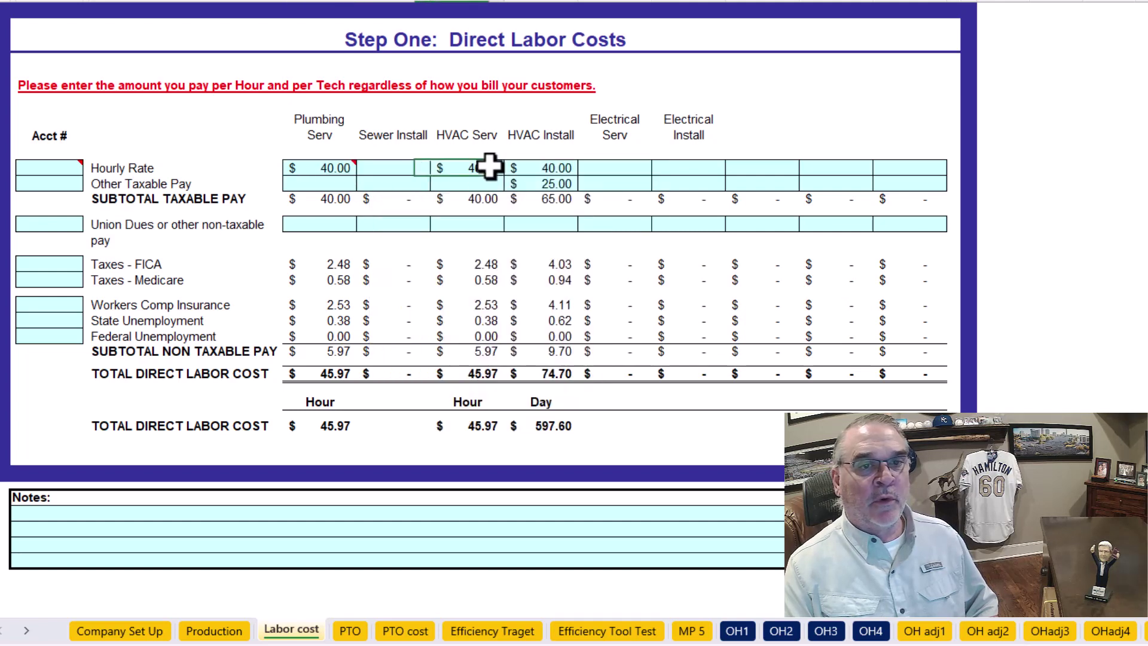
{"action": "left_click", "coordinate": [558, 172]}
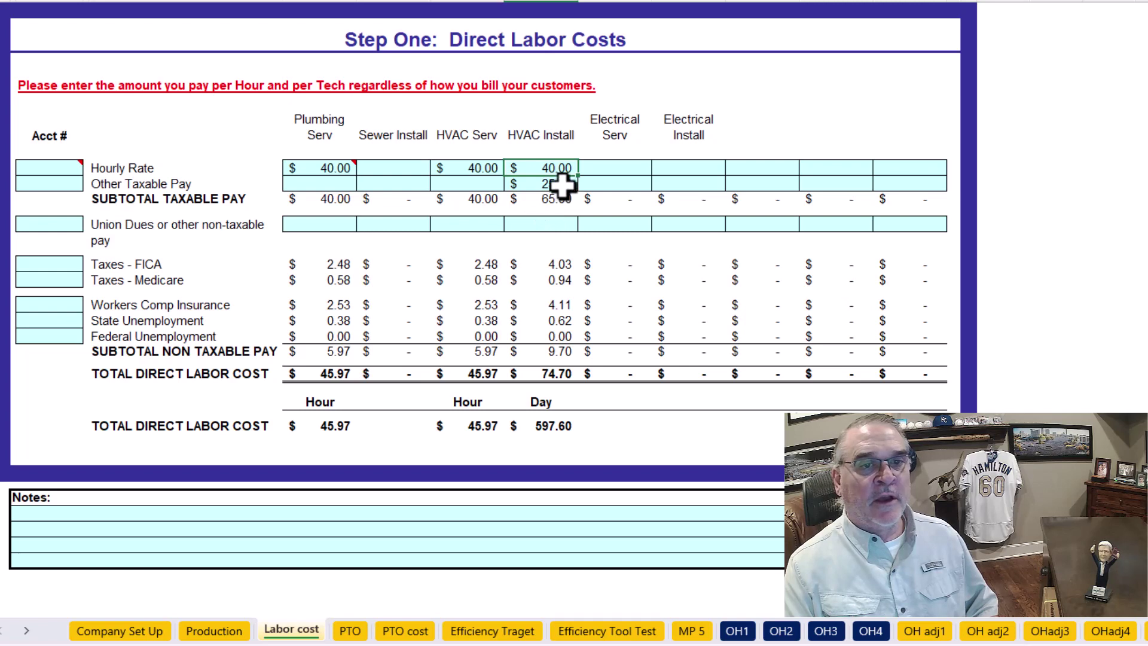
{"action": "left_click", "coordinate": [563, 186]}
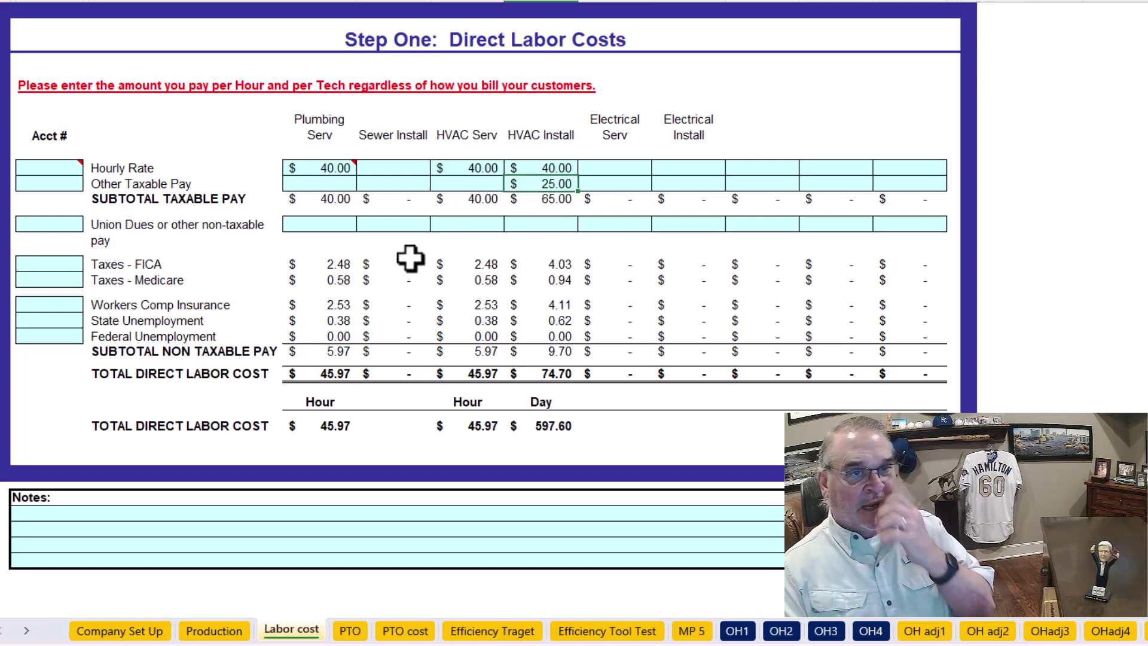
{"action": "left_click_drag", "start_coordinate": [339, 266], "coordinate": [339, 353]}
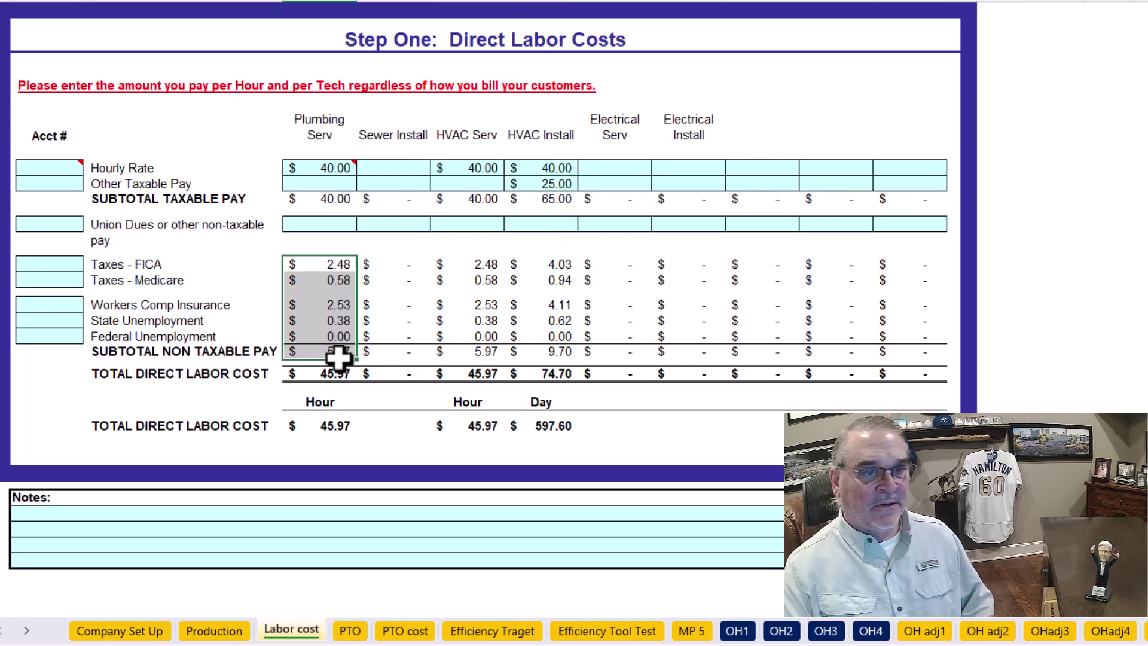
{"action": "left_click_drag", "start_coordinate": [491, 263], "coordinate": [482, 344]}
{"action": "left_click", "coordinate": [333, 426]}
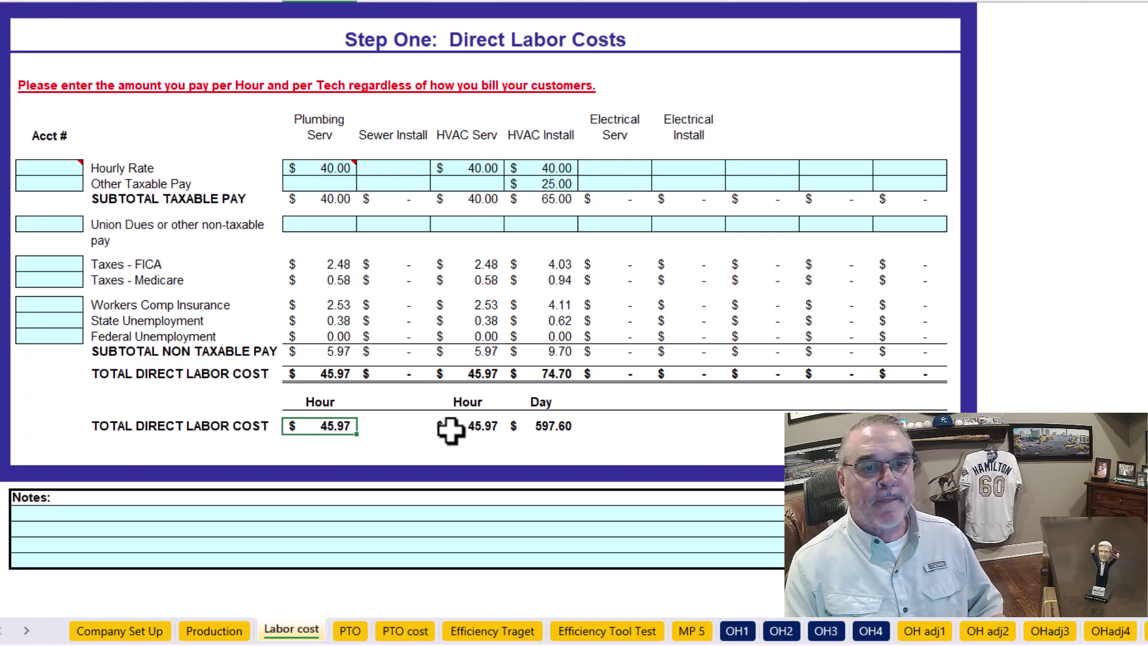
Step: On the PTO sheet, review plumbing's paid and total days off and the unpaid days off across plumbing and HVAC
{"action": "left_click", "coordinate": [346, 631]}
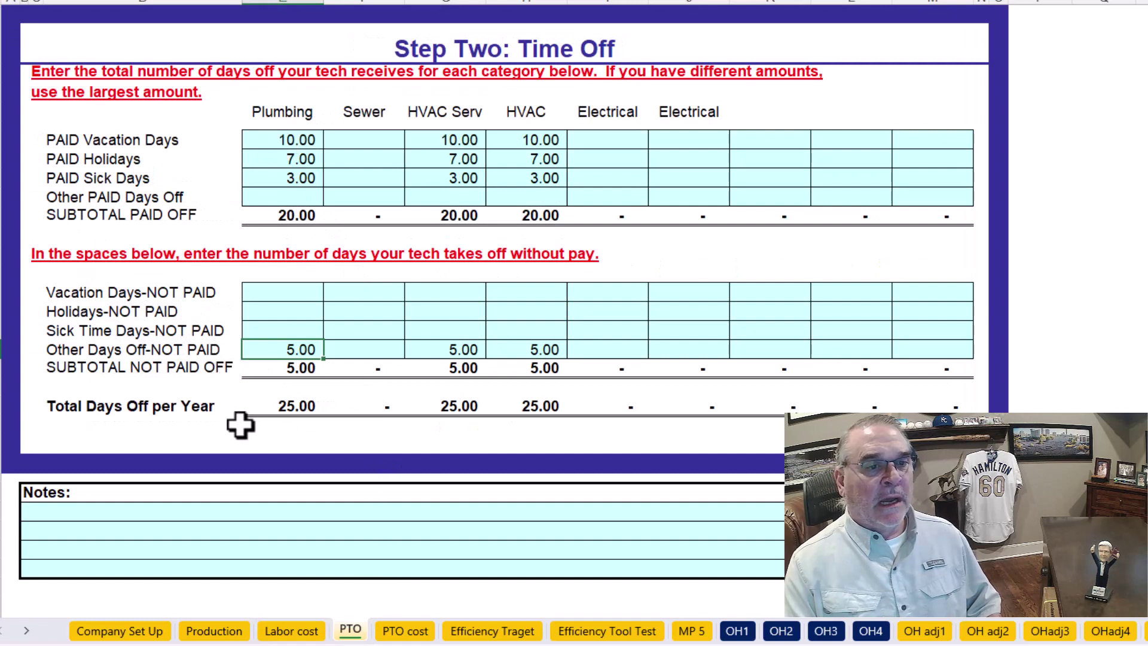
{"action": "left_click", "coordinate": [286, 409]}
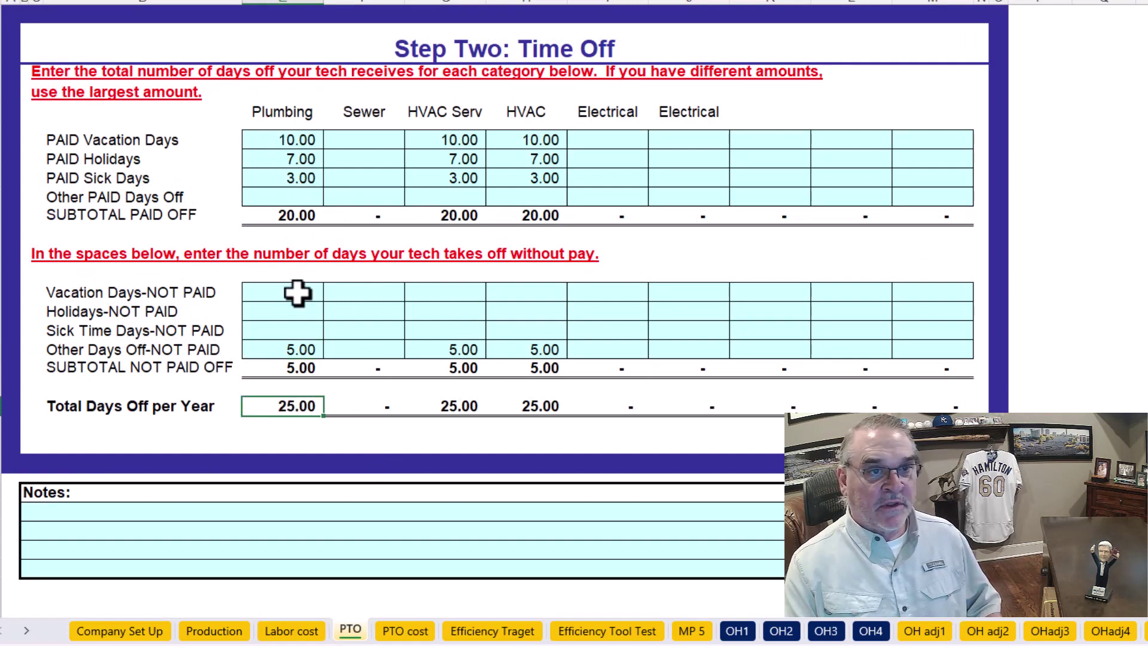
{"action": "left_click_drag", "start_coordinate": [282, 142], "coordinate": [278, 170]}
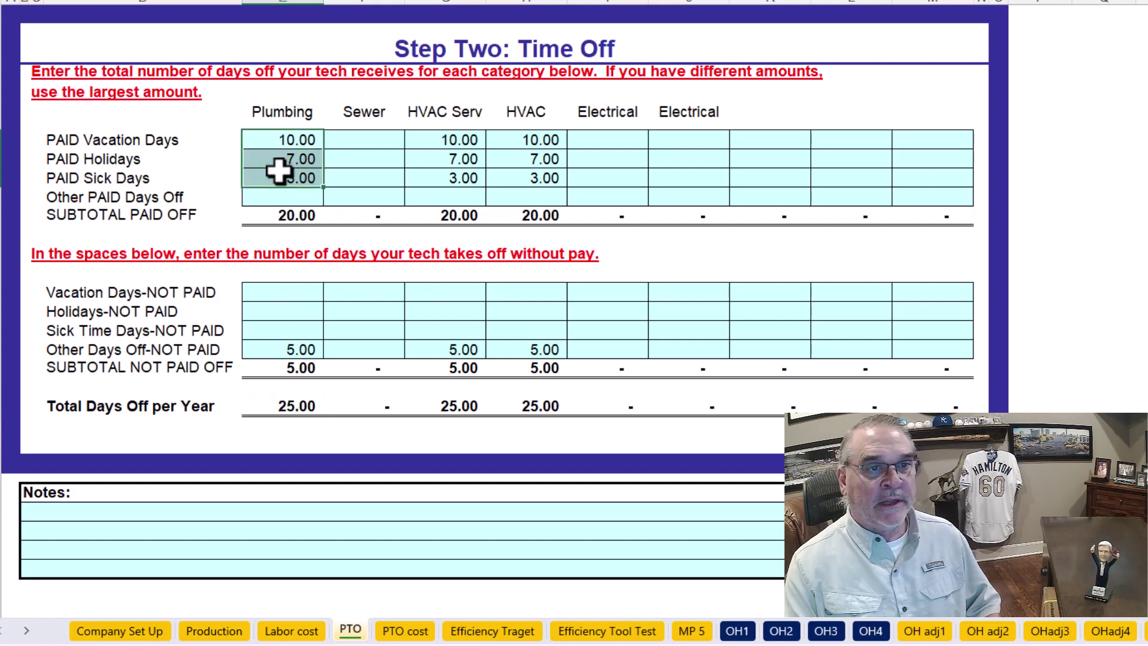
{"action": "left_click", "coordinate": [274, 140]}
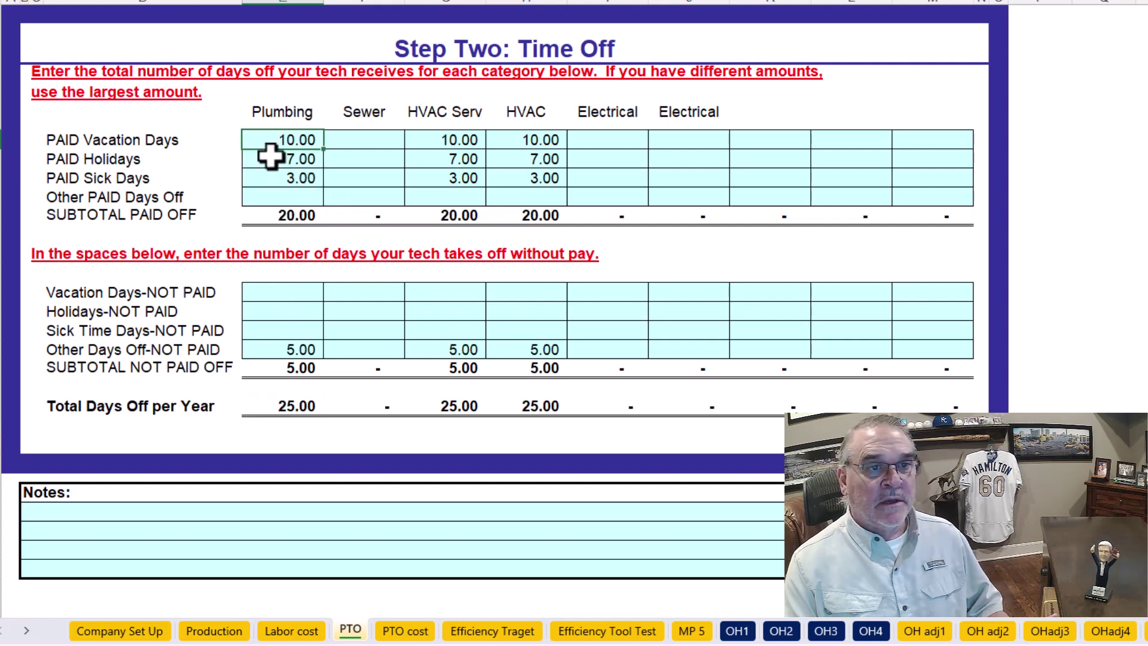
{"action": "left_click_drag", "start_coordinate": [270, 158], "coordinate": [269, 185]}
{"action": "left_click", "coordinate": [270, 177]}
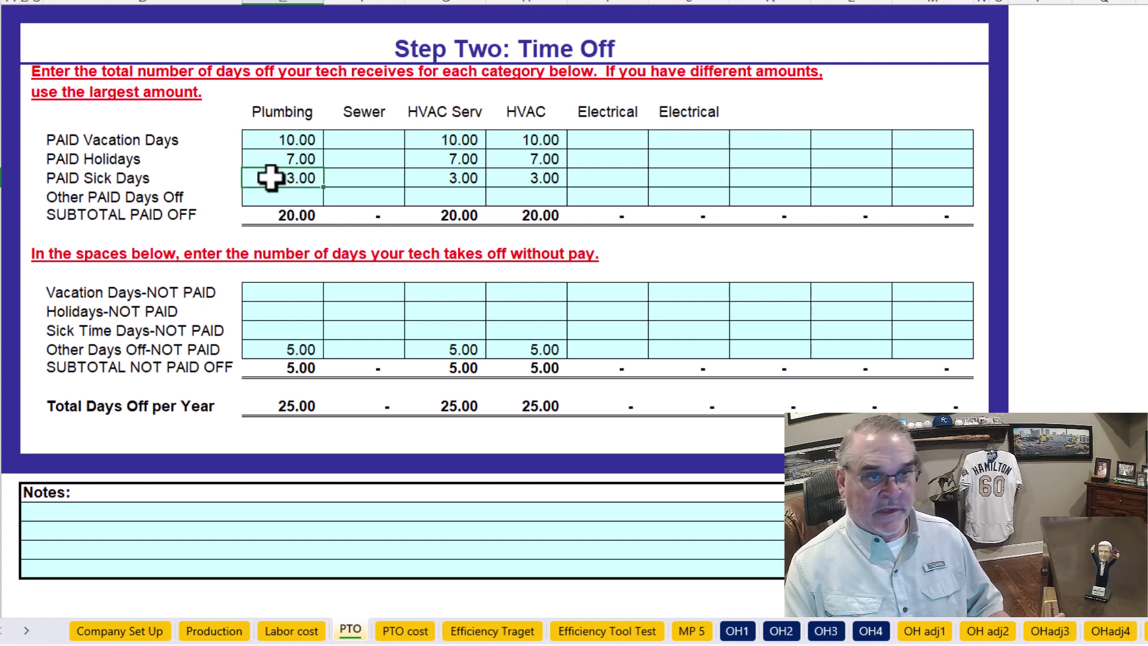
{"action": "left_click", "coordinate": [277, 353]}
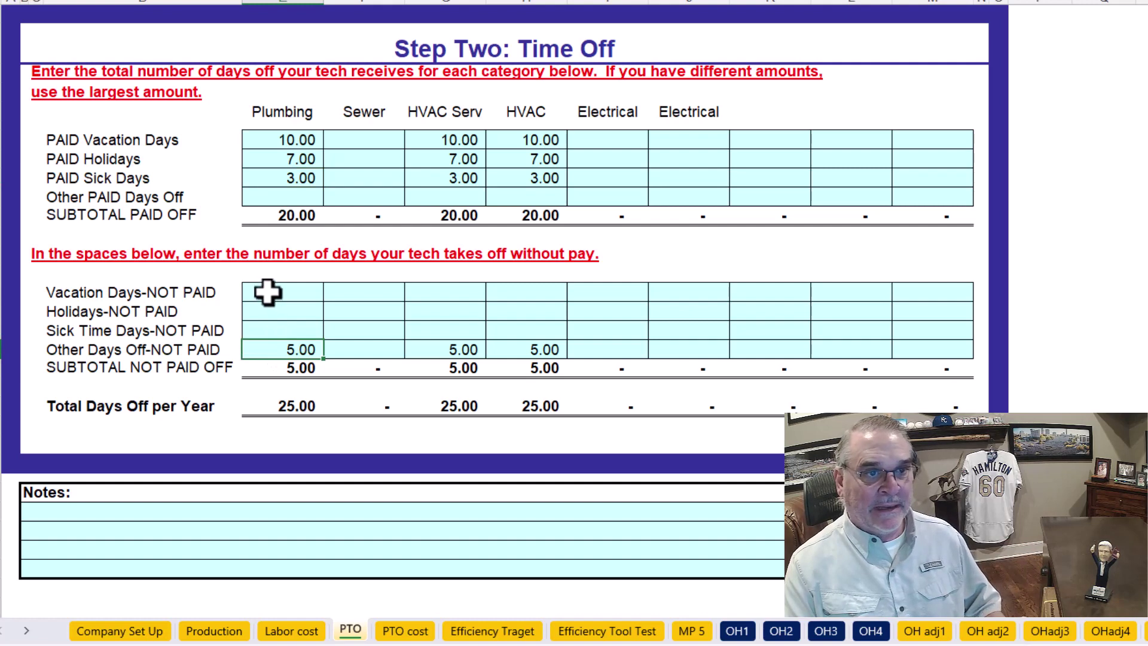
{"action": "left_click_drag", "start_coordinate": [266, 295], "coordinate": [558, 351]}
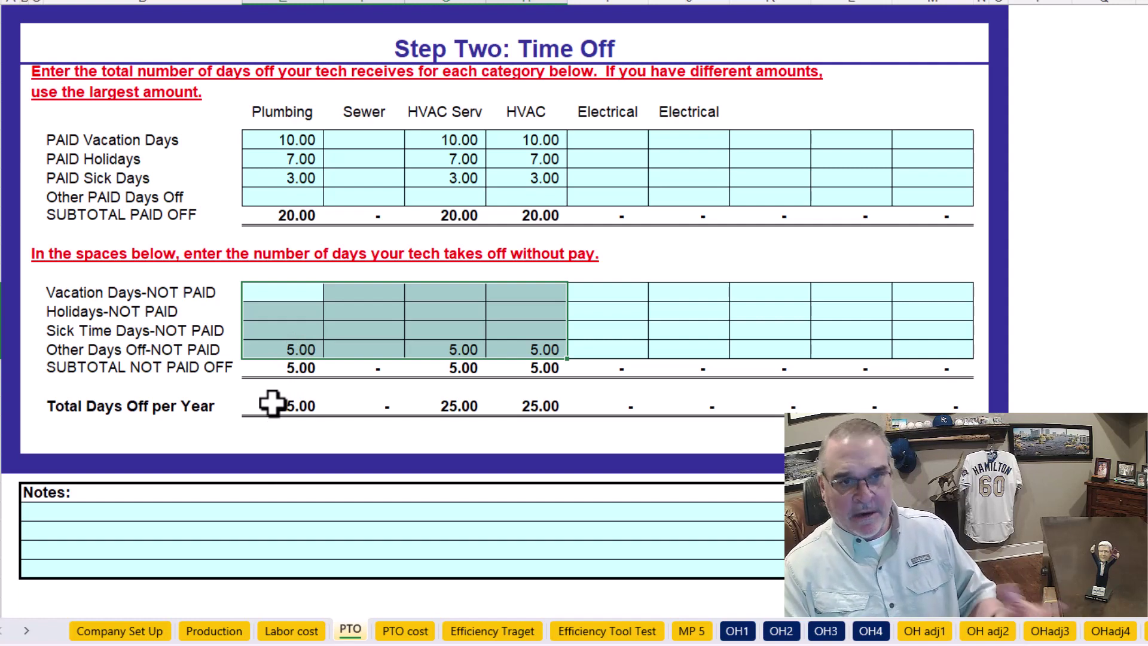
{"action": "left_click_drag", "start_coordinate": [285, 351], "coordinate": [521, 354]}
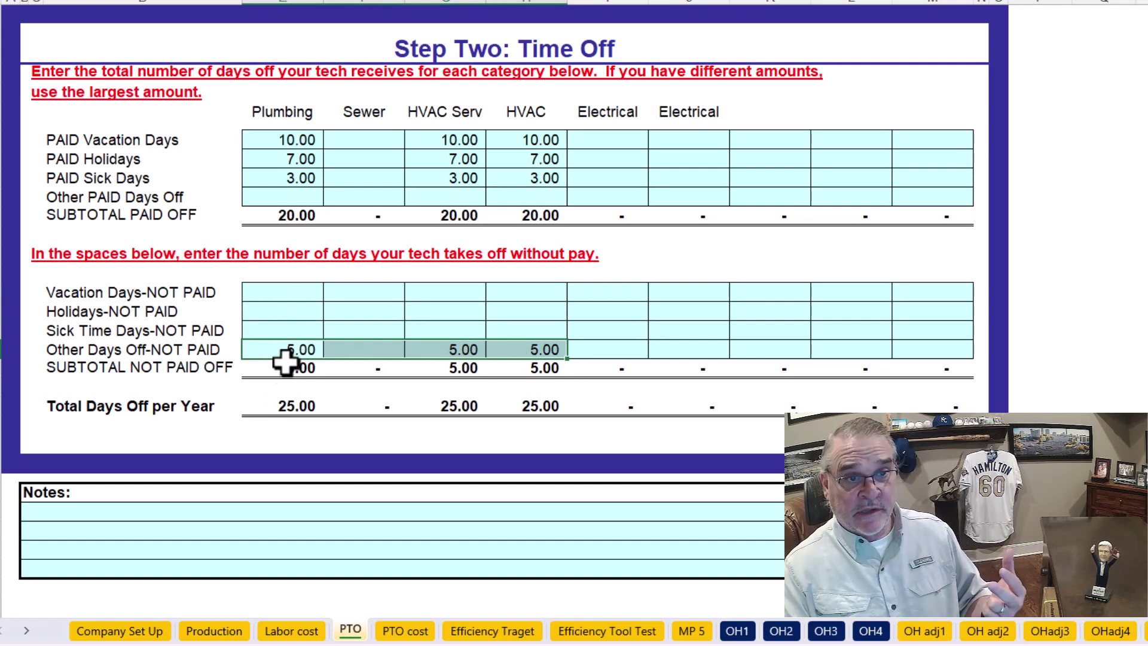
Step: Check the cost per hour or day of paid time off for Plumbing, HVAC Serv and HVAC Install on the PTO cost sheet
{"action": "left_click", "coordinate": [404, 630]}
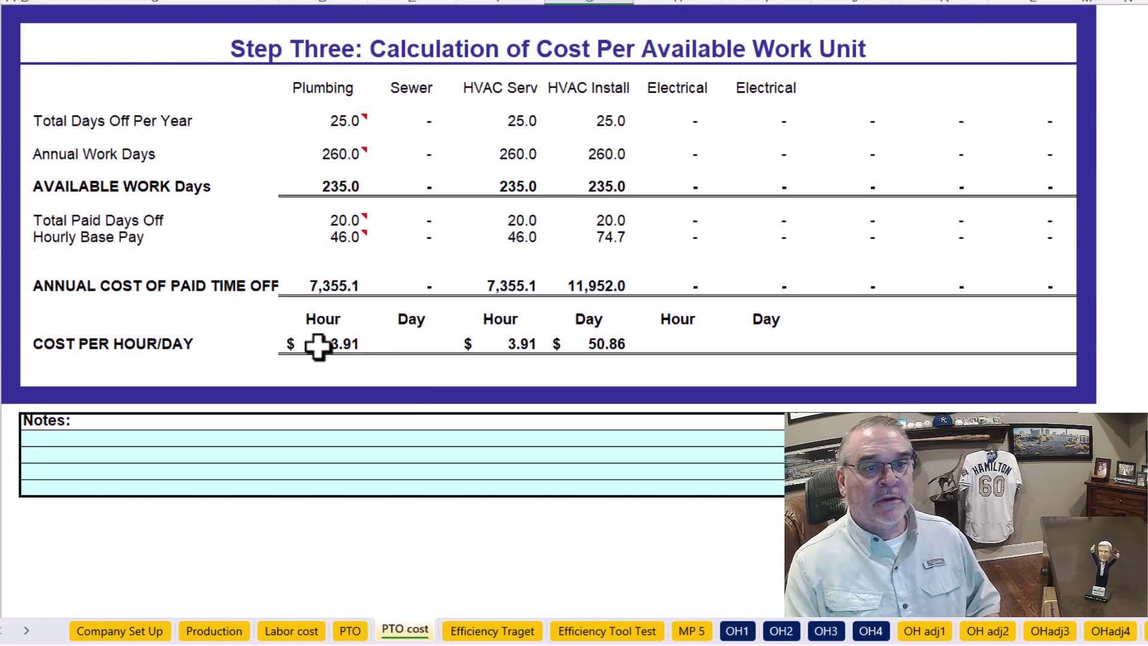
{"action": "left_click", "coordinate": [317, 343]}
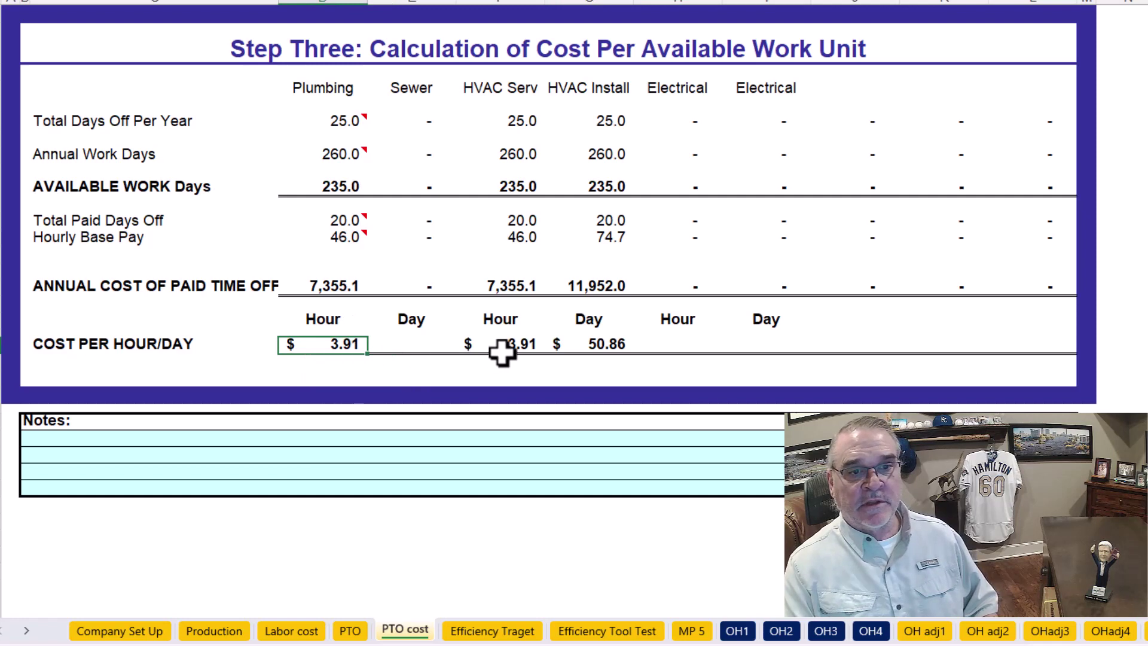
{"action": "left_click", "coordinate": [530, 347]}
{"action": "left_click", "coordinate": [589, 345]}
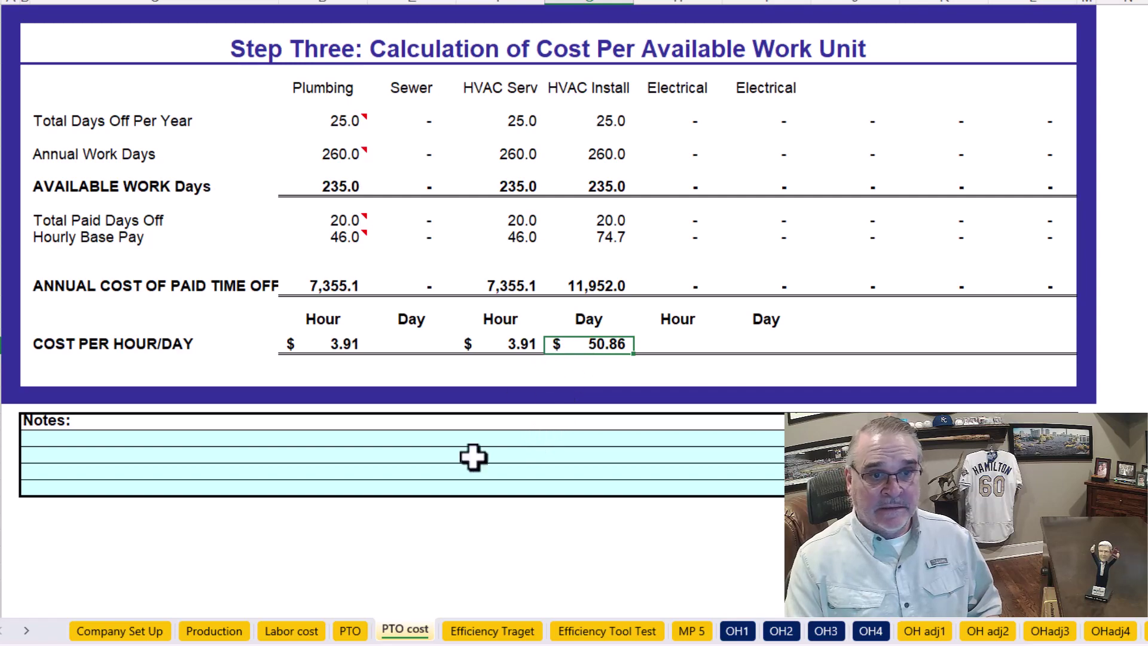
Step: Recheck the HVAC Install hourly rate and other taxable pay on the Labor cost sheet, and return to the PTO cost sheet
{"action": "left_click", "coordinate": [348, 631]}
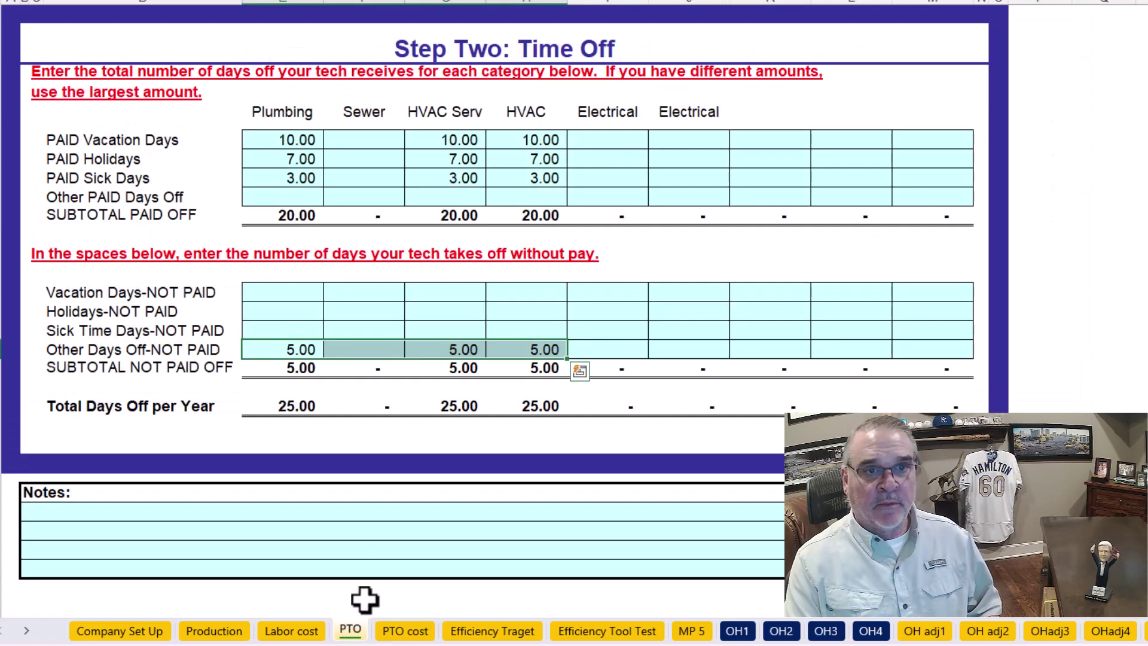
{"action": "left_click", "coordinate": [293, 630]}
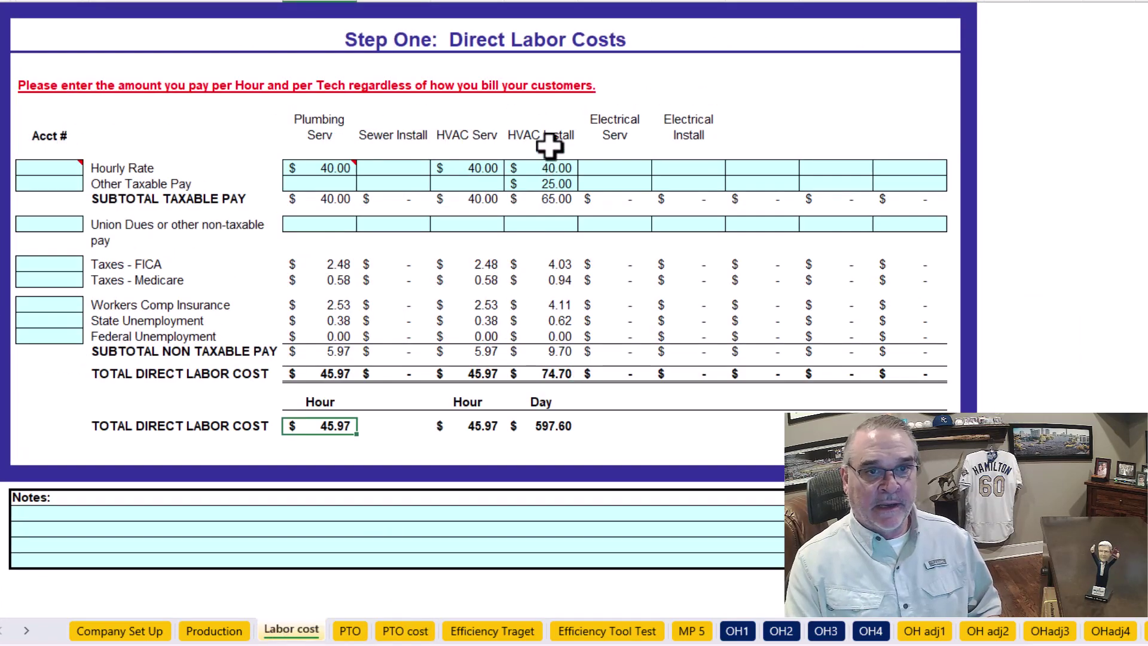
{"action": "left_click_drag", "start_coordinate": [543, 168], "coordinate": [544, 181]}
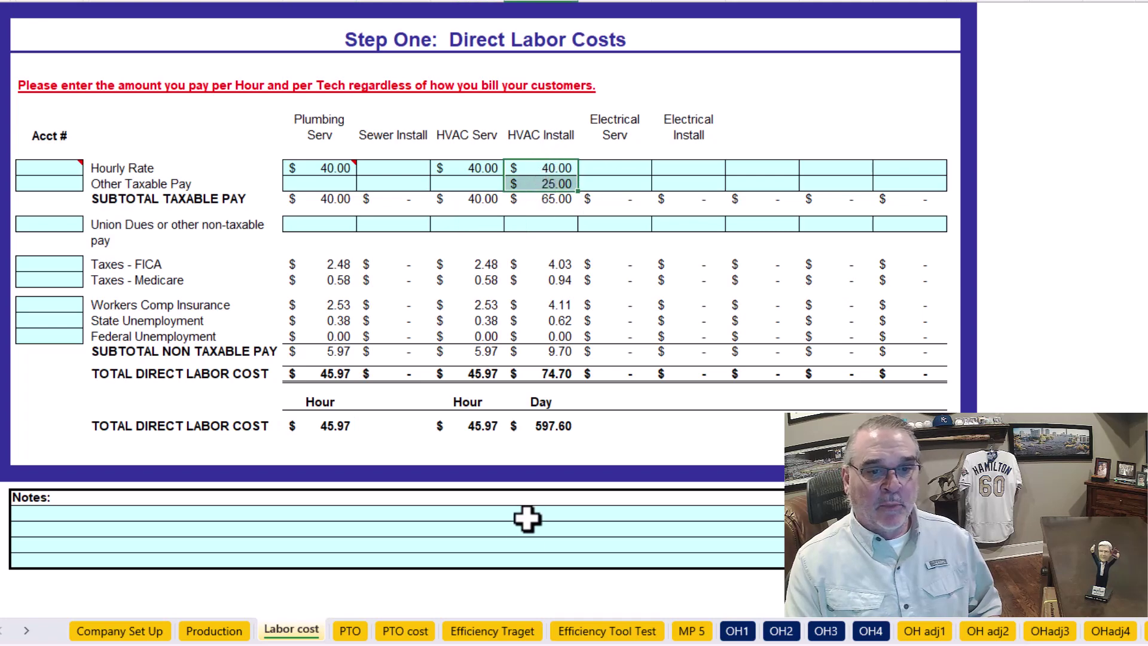
{"action": "left_click", "coordinate": [405, 631]}
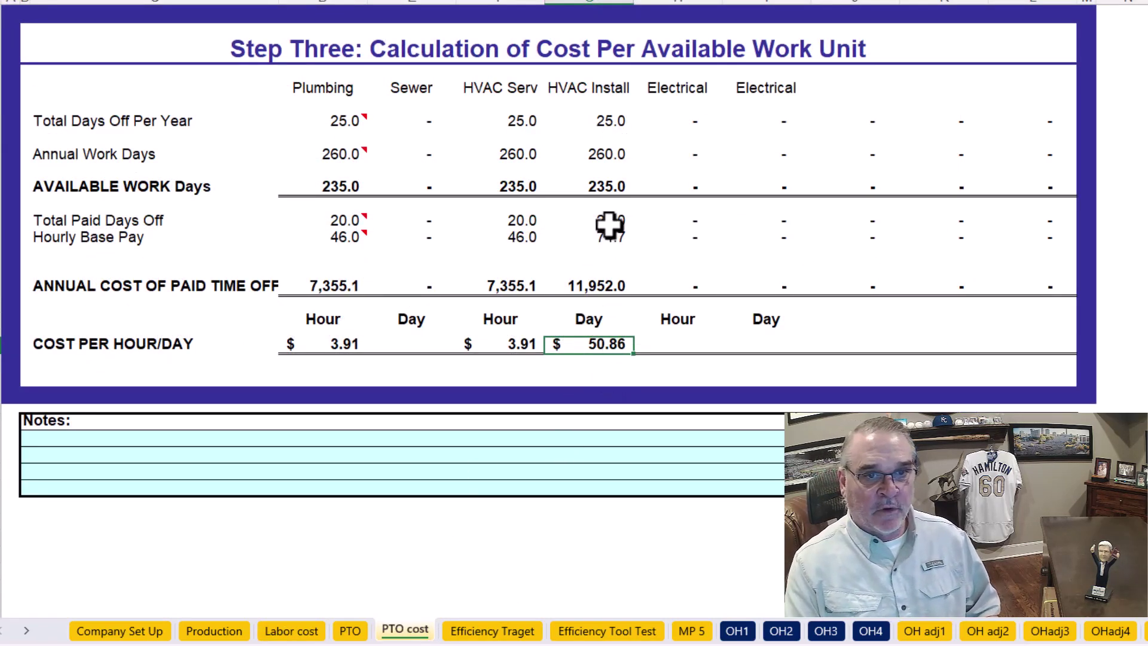
Step: Review billable efficiency for Plumbing, HVAC Serv and HVAC Install on the Efficiency Traget sheet, and view the calculator on Efficiency Tool Test
{"action": "left_click", "coordinate": [494, 633]}
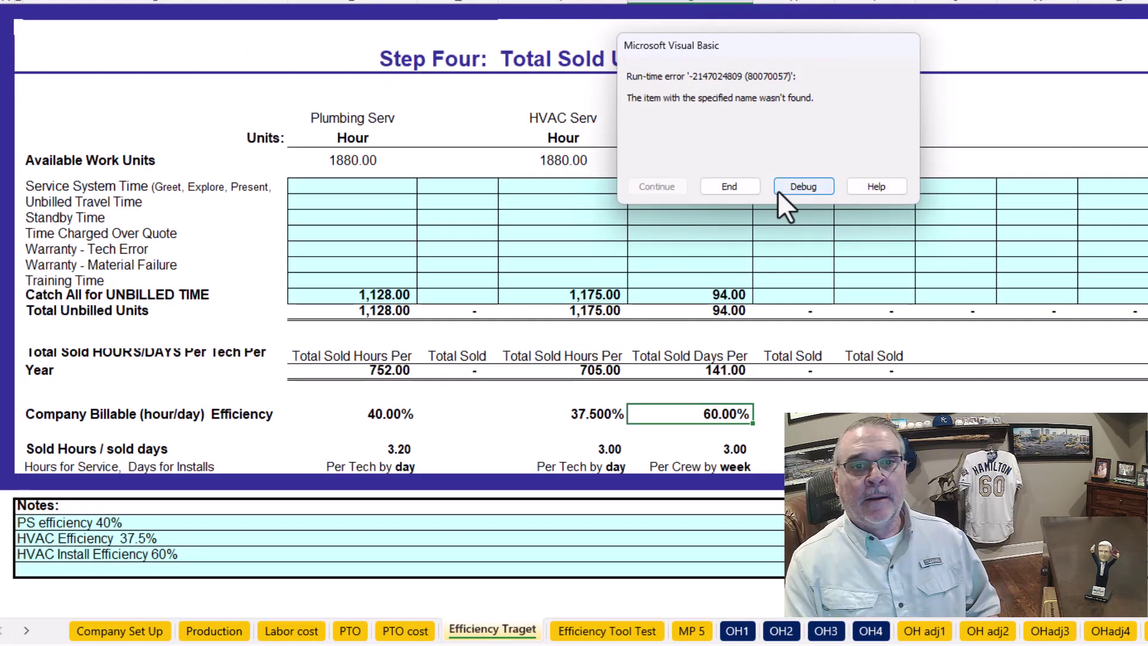
{"action": "left_click", "coordinate": [735, 187]}
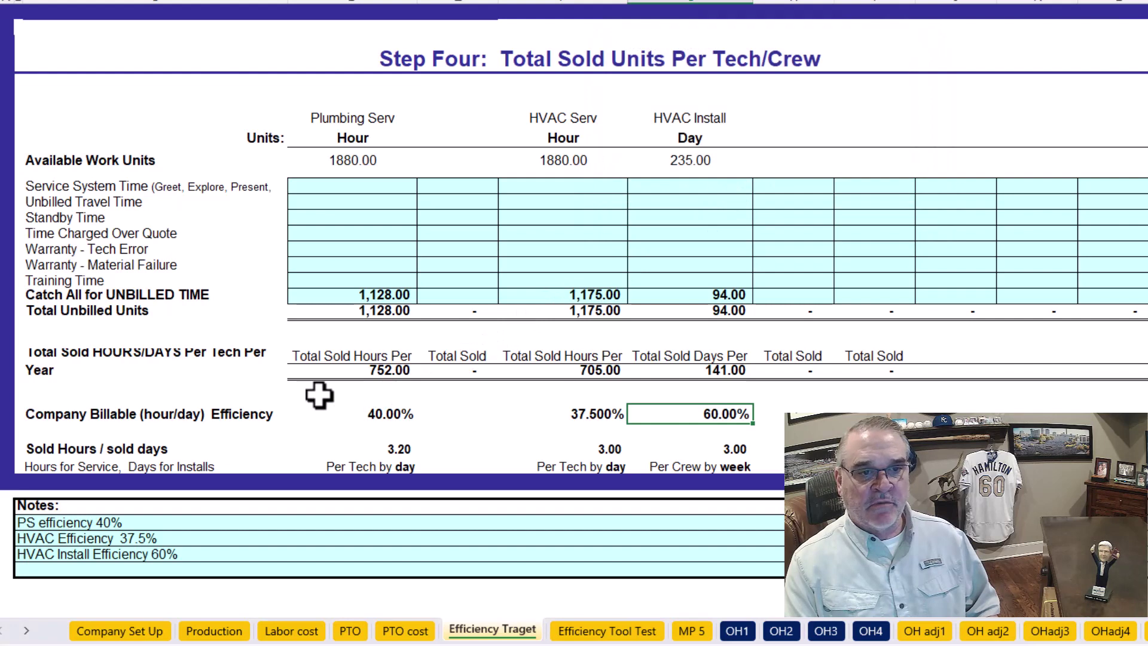
{"action": "left_click", "coordinate": [386, 416]}
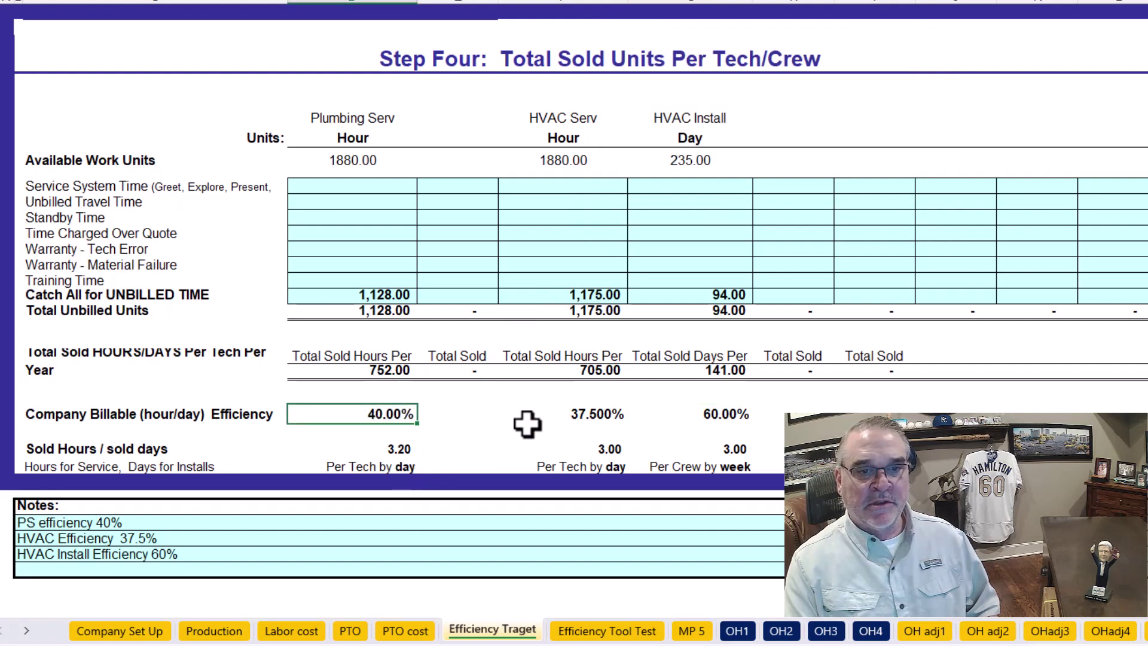
{"action": "left_click", "coordinate": [592, 417]}
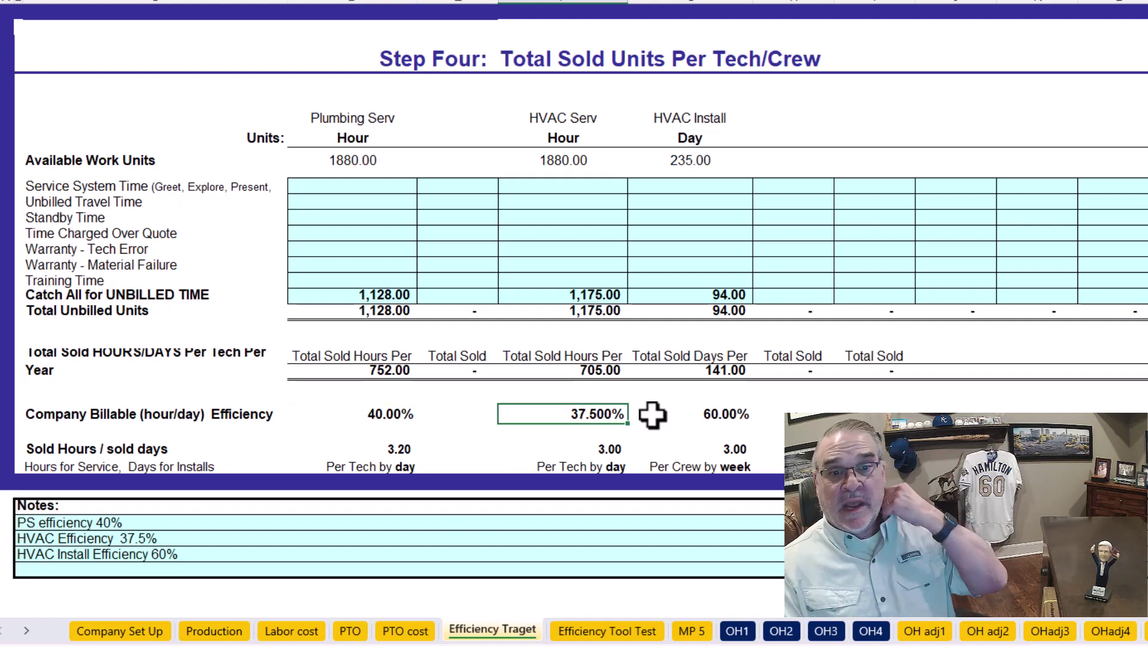
{"action": "left_click", "coordinate": [726, 416]}
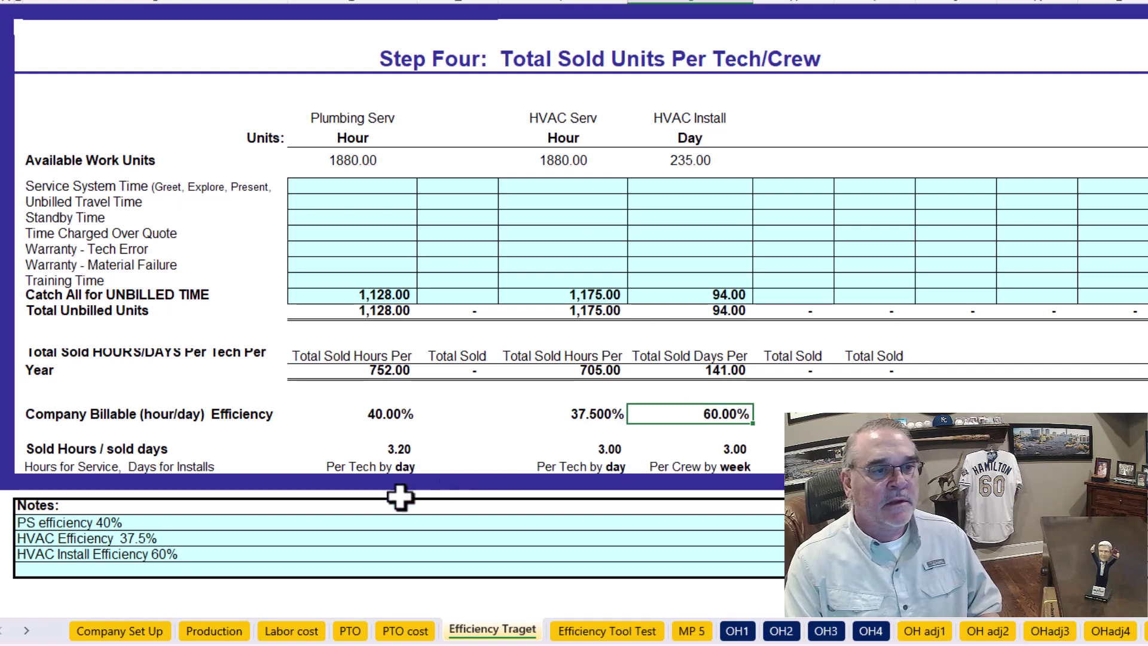
{"action": "left_click", "coordinate": [578, 625]}
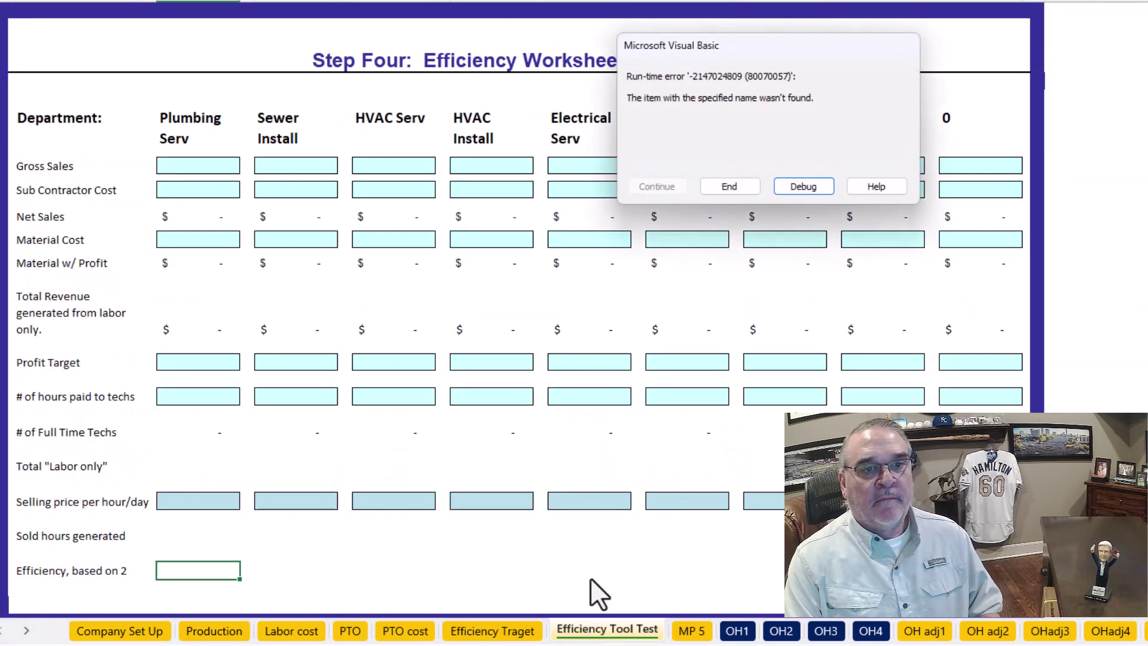
{"action": "left_click", "coordinate": [728, 187]}
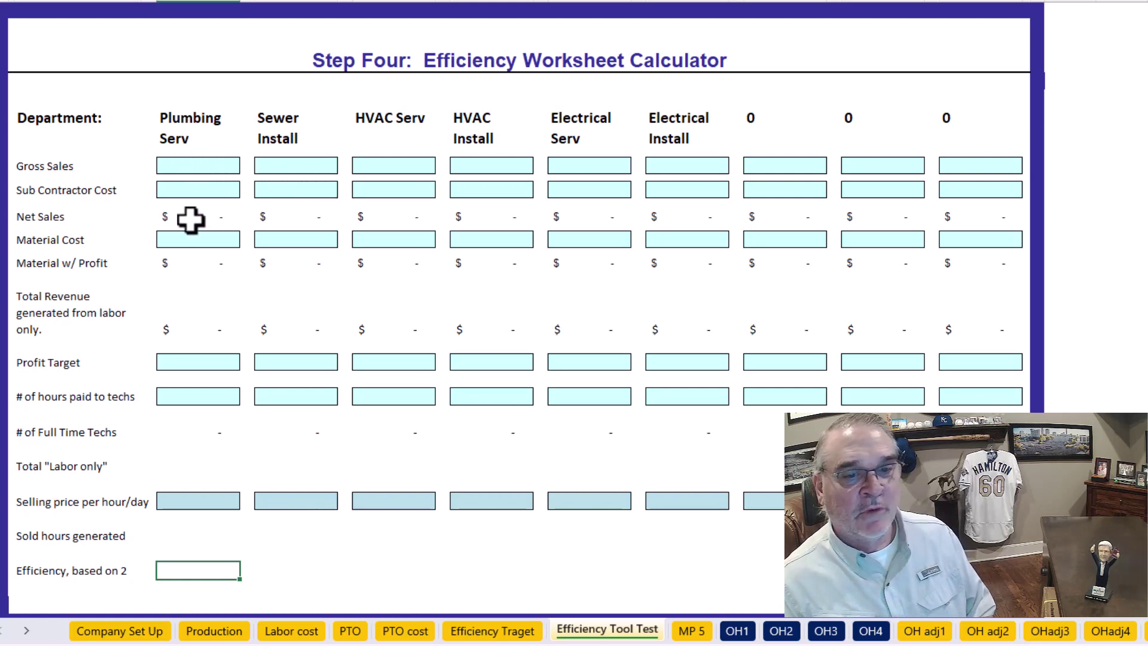
Step: On the MP 5 sheet, review plumbing's billable efficiency and the yearly sold units for Plumbing, HVAC Serv and HVAC Install
{"action": "left_click", "coordinate": [693, 633]}
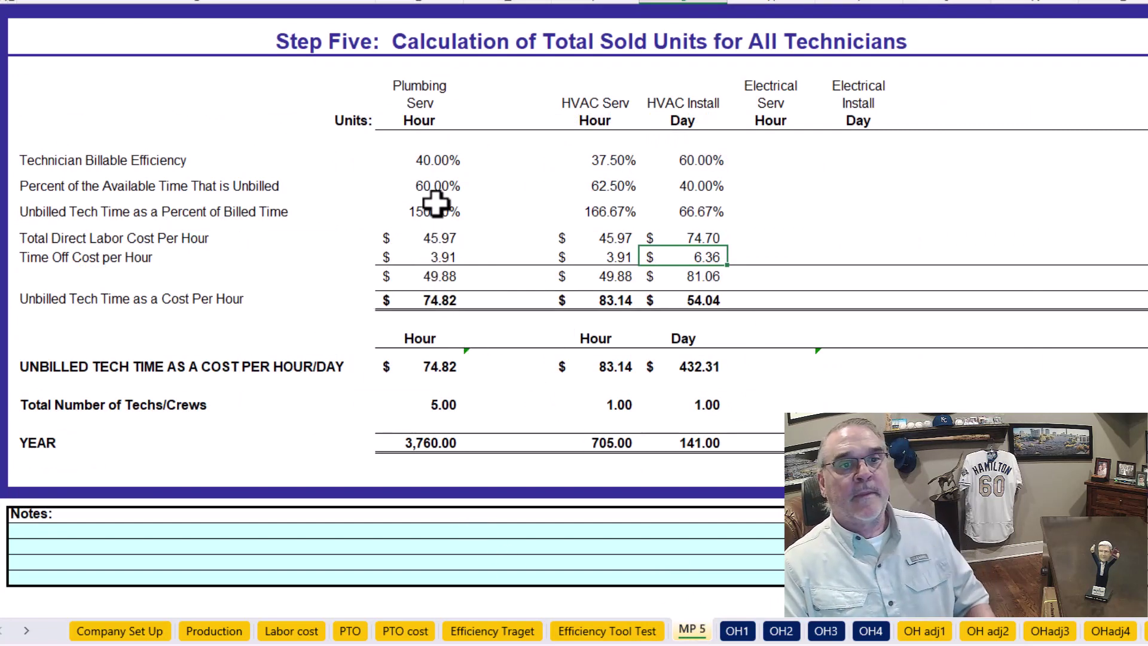
{"action": "left_click", "coordinate": [434, 161]}
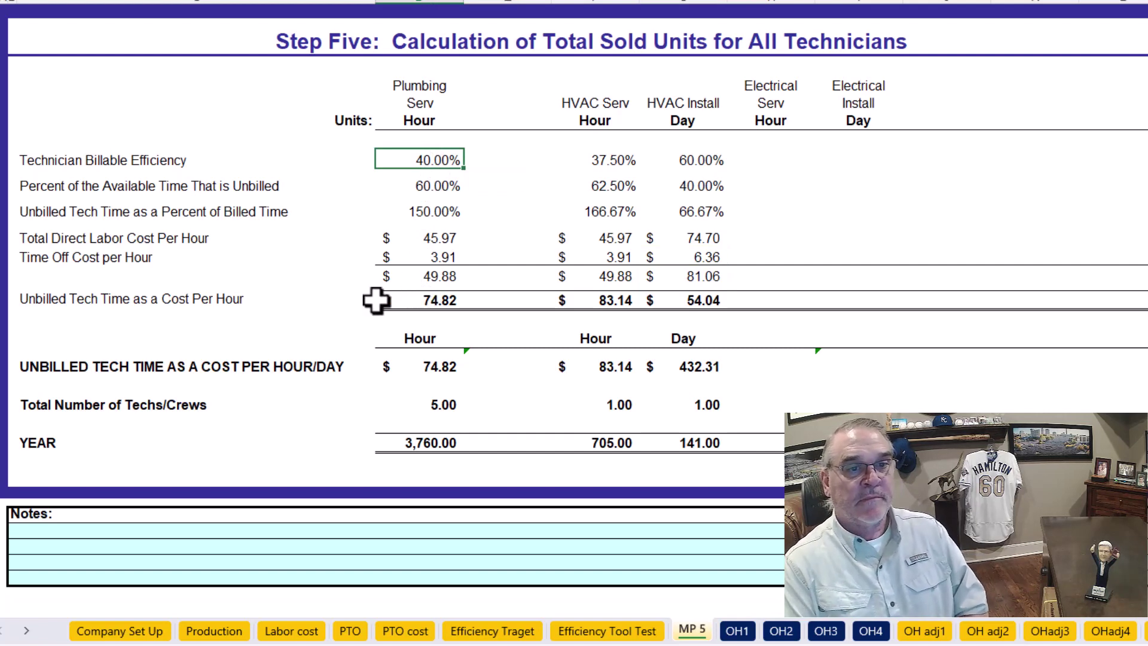
{"action": "left_click", "coordinate": [432, 441]}
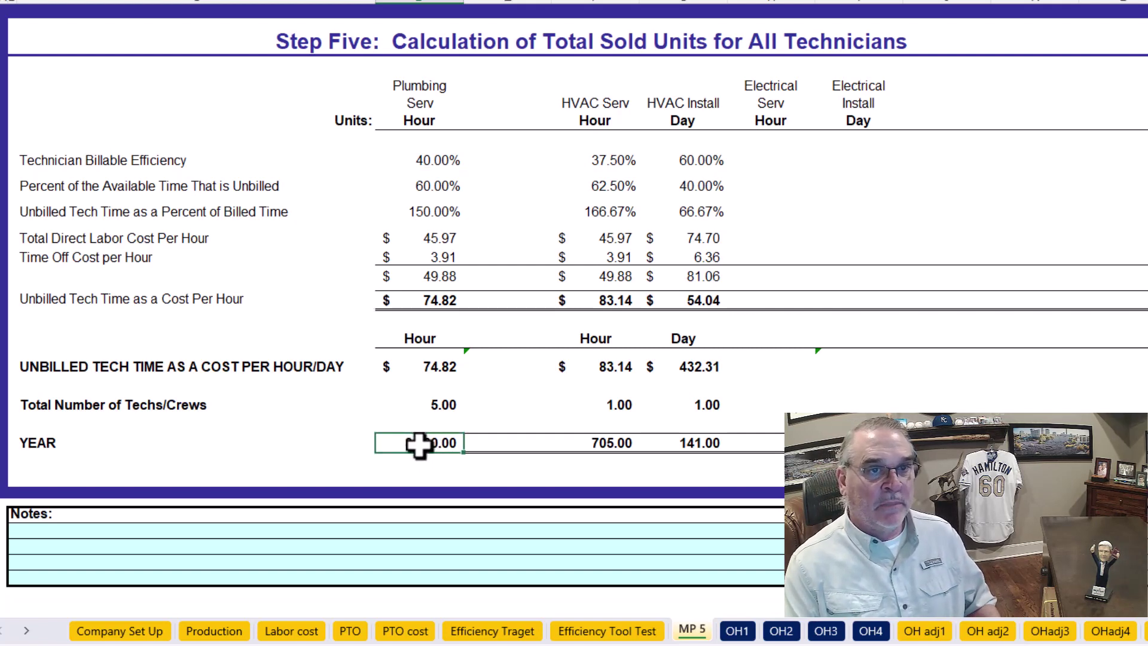
{"action": "left_click", "coordinate": [615, 444]}
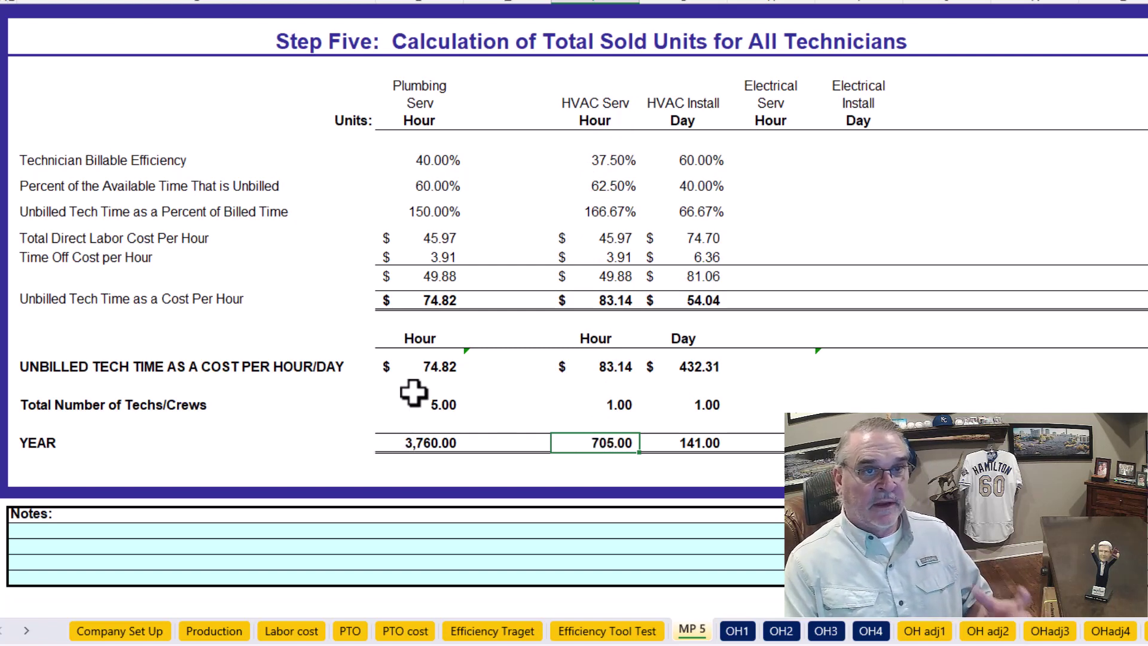
{"action": "left_click", "coordinate": [417, 445]}
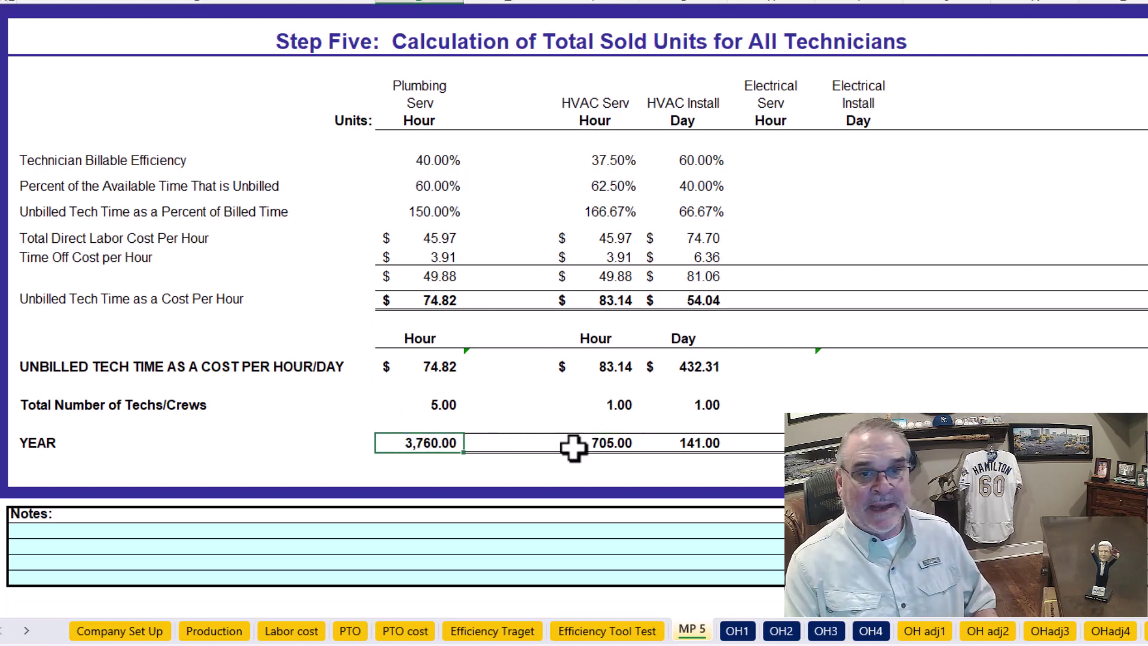
{"action": "left_click", "coordinate": [681, 447]}
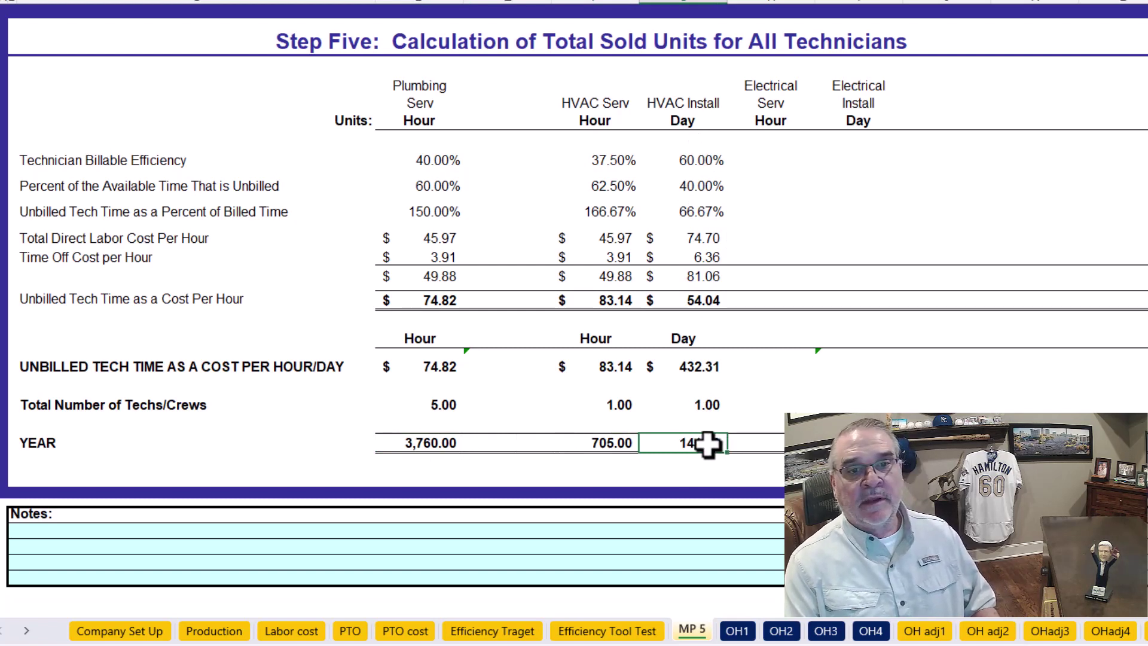
Step: On the OH1 sheet, review the overhead salary amounts with their account numbers and the FICA, Medicare and unemployment tax amounts
{"action": "left_click", "coordinate": [737, 633]}
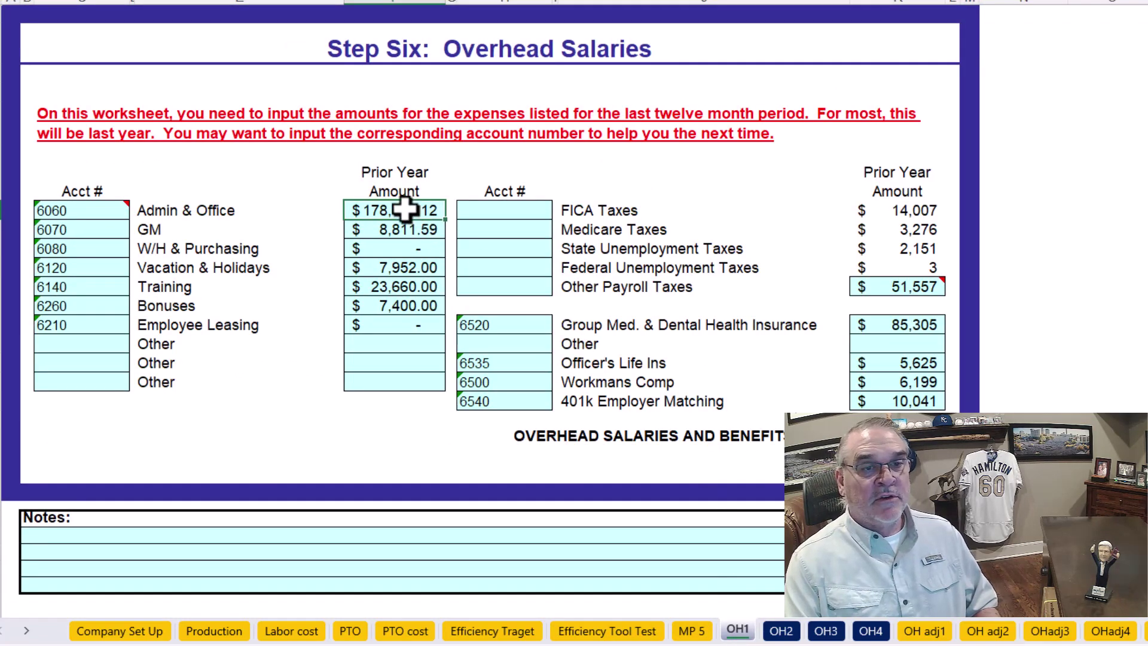
{"action": "left_click_drag", "start_coordinate": [405, 208], "coordinate": [397, 305]}
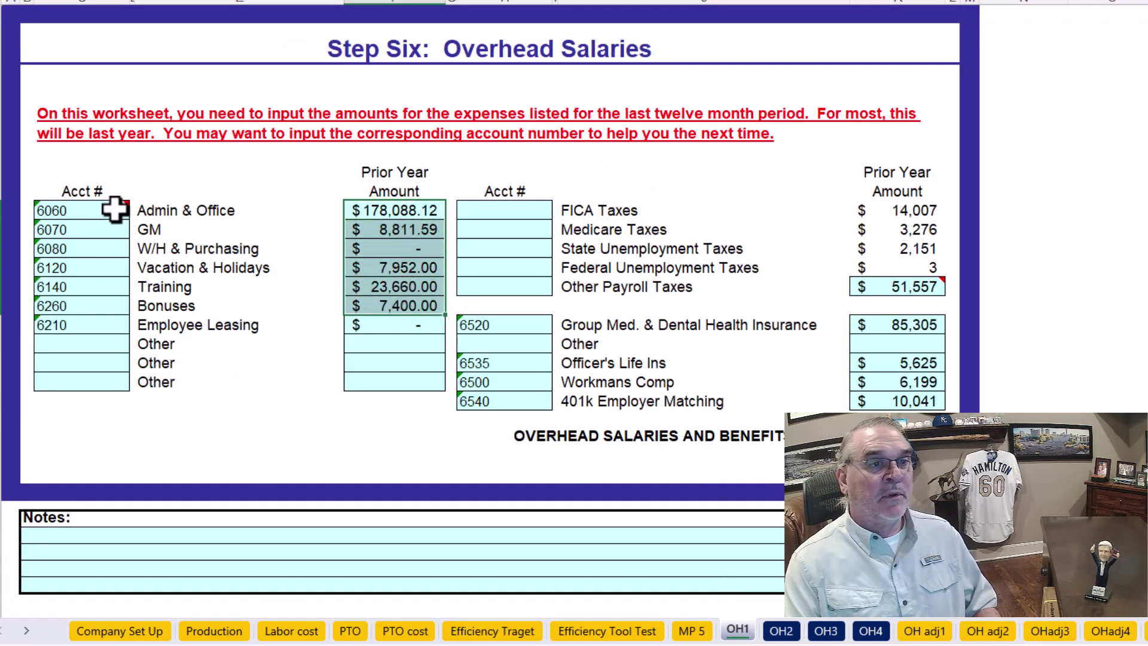
{"action": "left_click", "coordinate": [101, 230]}
{"action": "left_click_drag", "start_coordinate": [101, 246], "coordinate": [104, 322]}
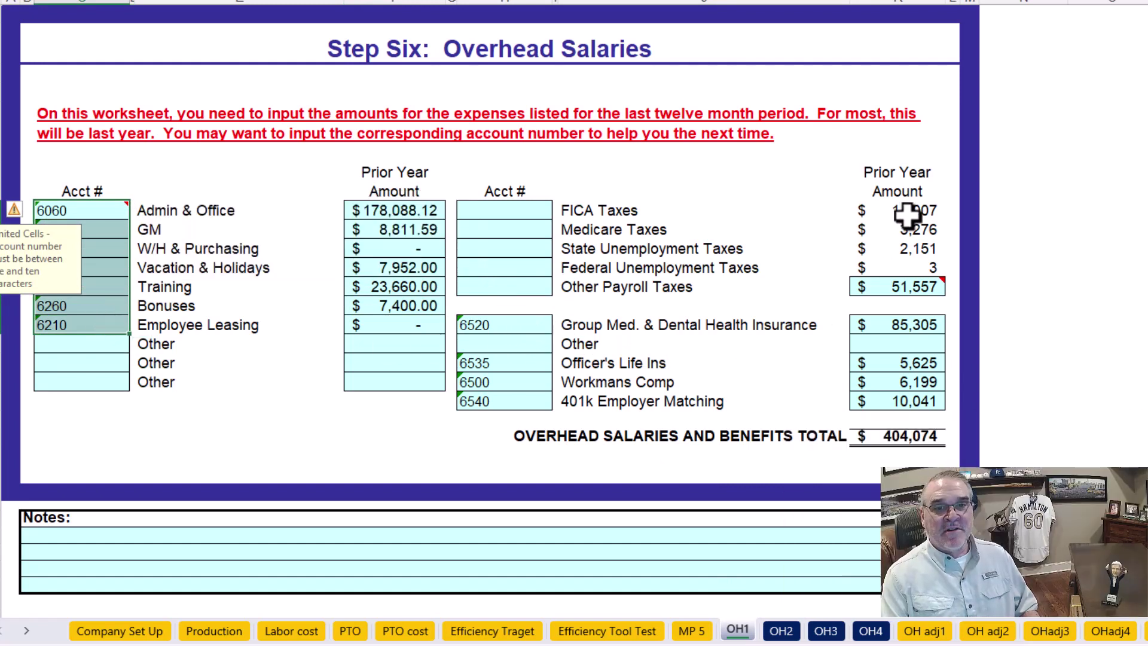
{"action": "left_click_drag", "start_coordinate": [899, 210], "coordinate": [901, 263]}
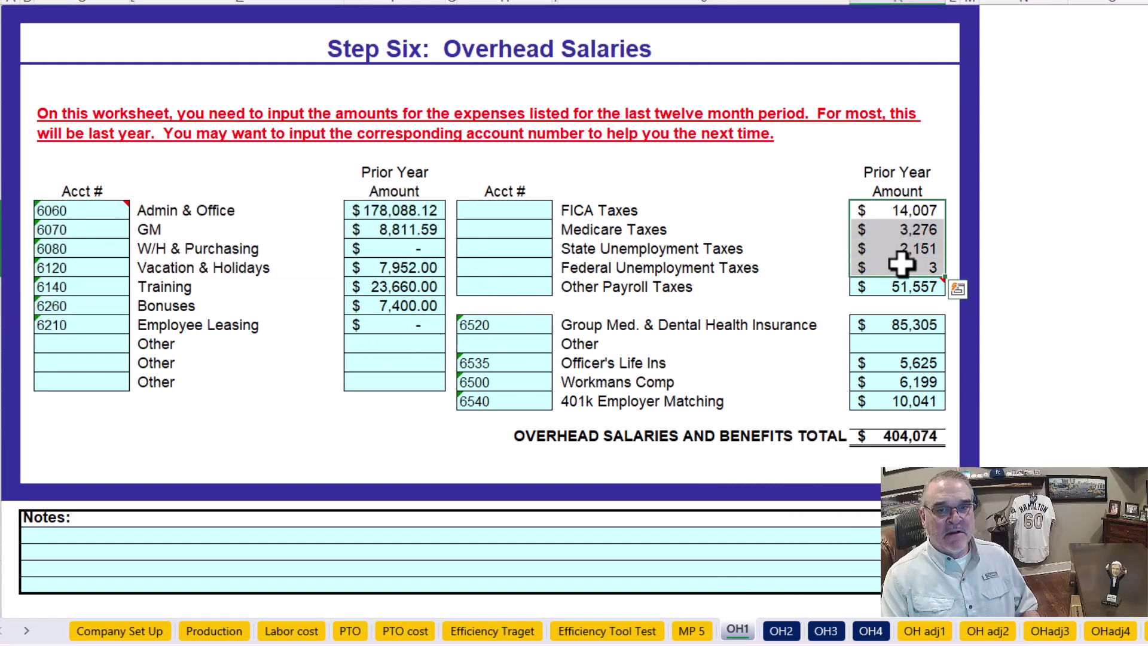
Step: Recheck the payroll tax rates on the Company Set Up sheet and return to the OH1 sheet
{"action": "left_click", "coordinate": [127, 632]}
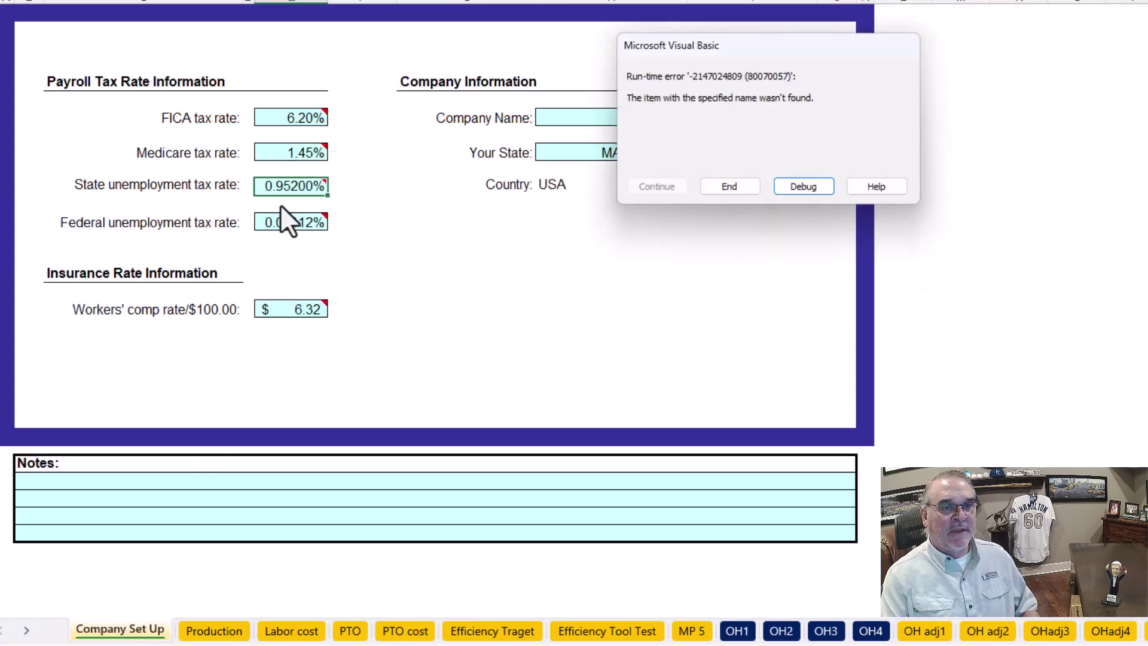
{"action": "left_click", "coordinate": [718, 189]}
{"action": "left_click", "coordinate": [739, 631]}
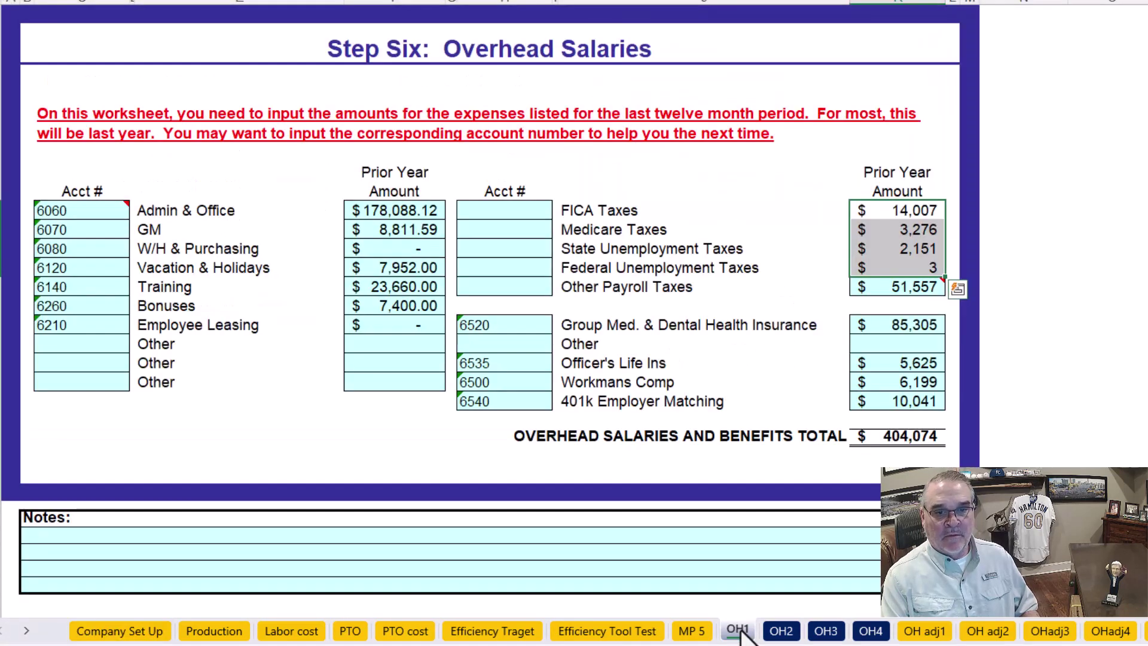
Step: Examine the Other Payroll Taxes amount and its cell note against the taxes above it, plus the insurance and 401k amounts
{"action": "left_click", "coordinate": [884, 303]}
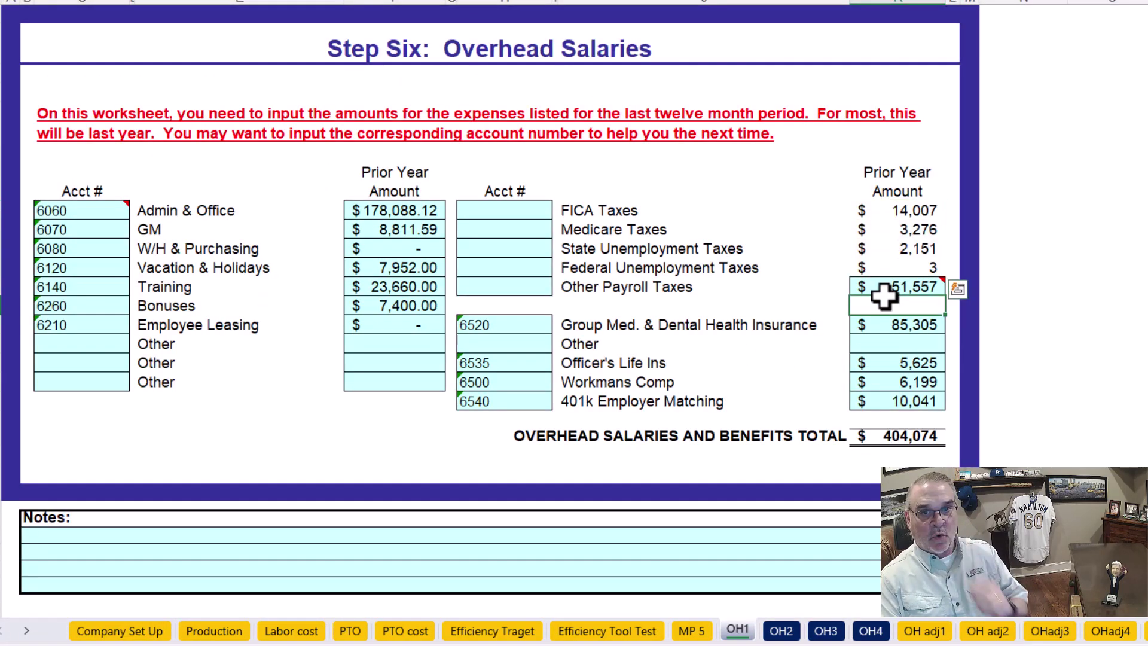
{"action": "left_click", "coordinate": [658, 289]}
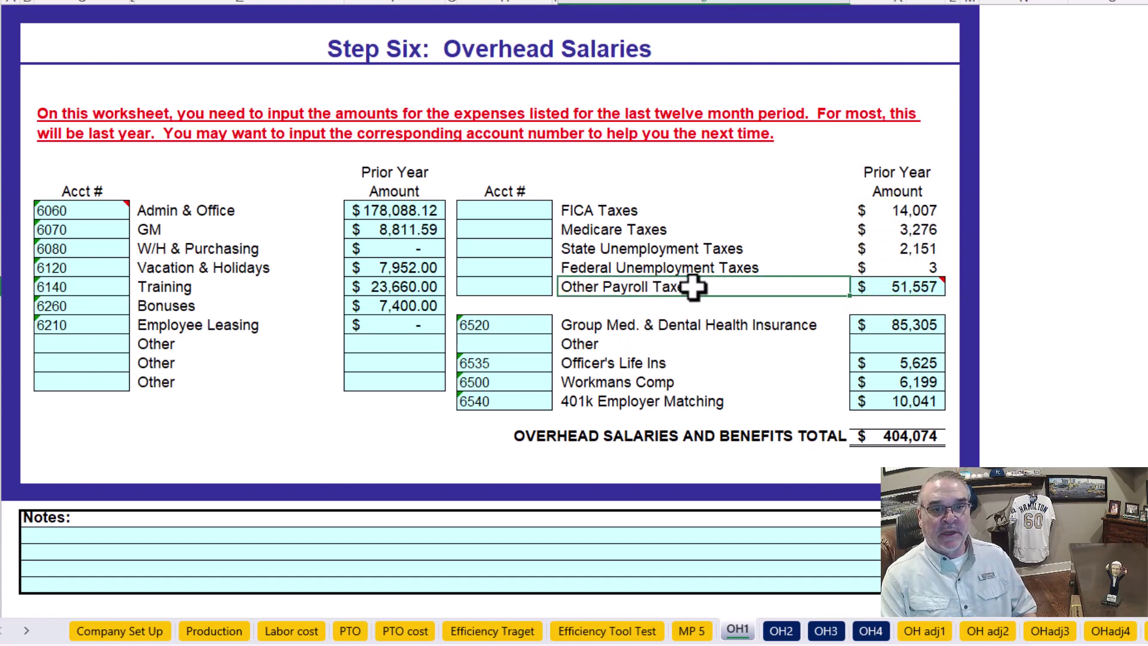
{"action": "mouse_move", "coordinate": [877, 288]}
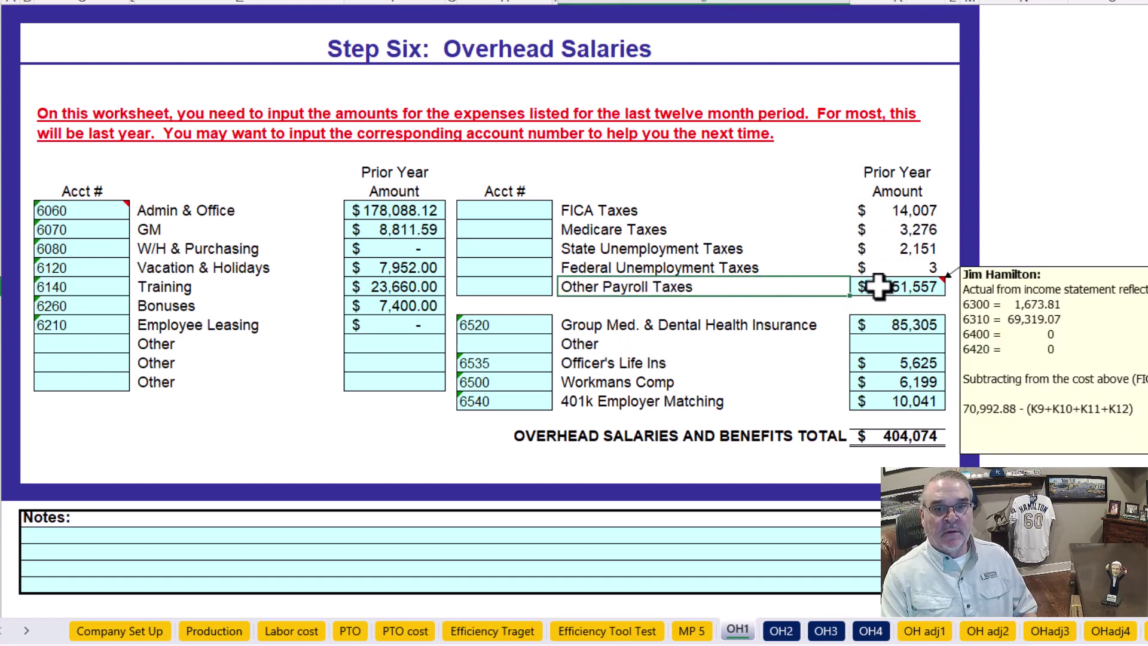
{"action": "left_click_drag", "start_coordinate": [892, 209], "coordinate": [890, 266]}
{"action": "left_click", "coordinate": [880, 286]}
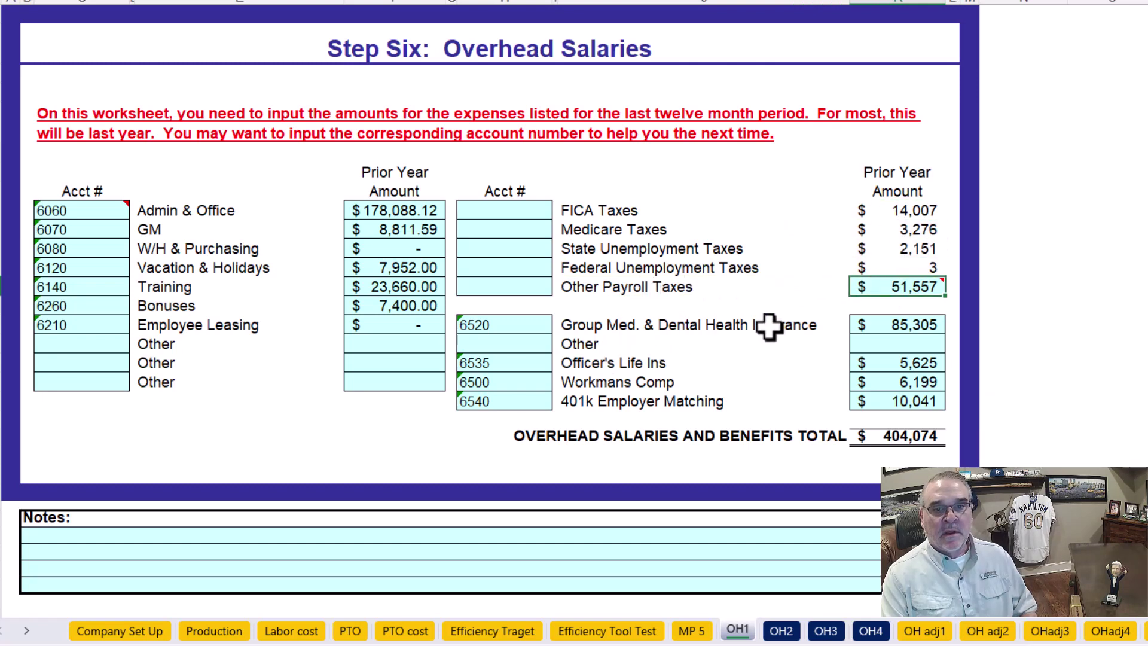
{"action": "left_click_drag", "start_coordinate": [910, 329], "coordinate": [898, 400]}
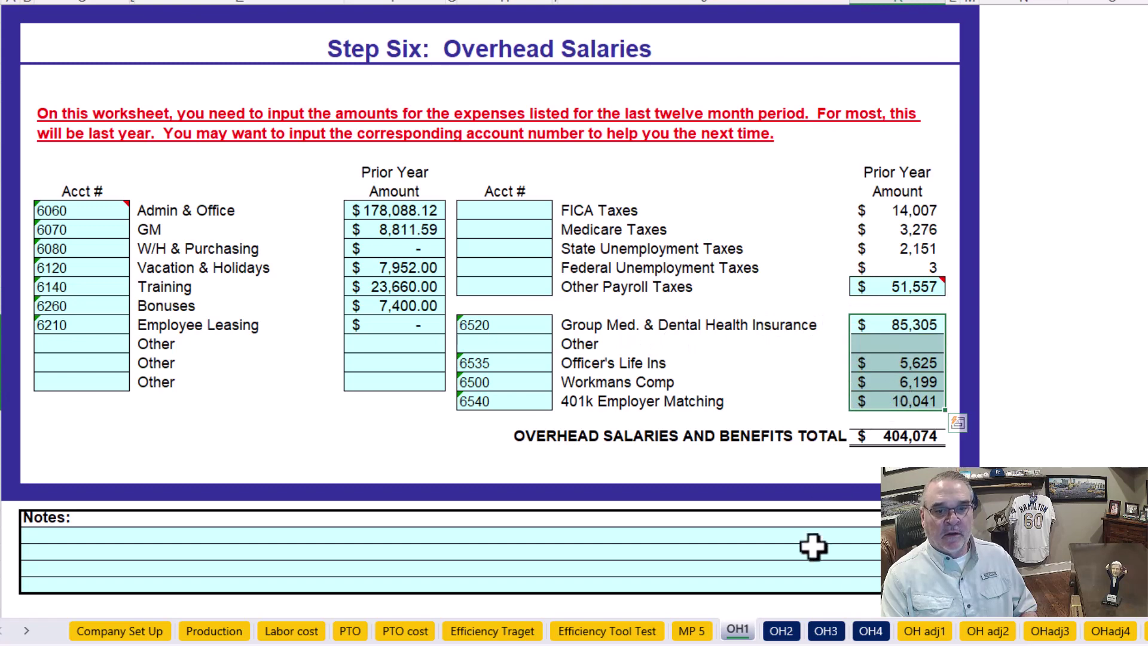
Step: Review advertising costs on OH2, depreciation and shop supplies on OH3, and the dues, postage and office supply accounts on OH4
{"action": "left_click", "coordinate": [787, 634]}
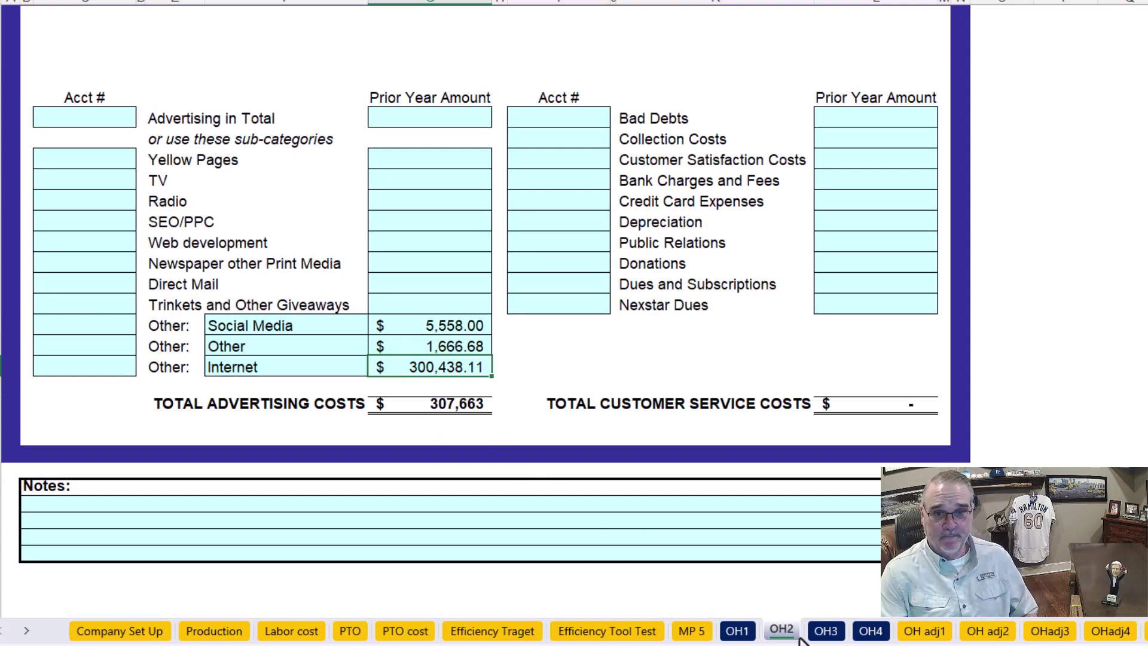
{"action": "left_click", "coordinate": [826, 632]}
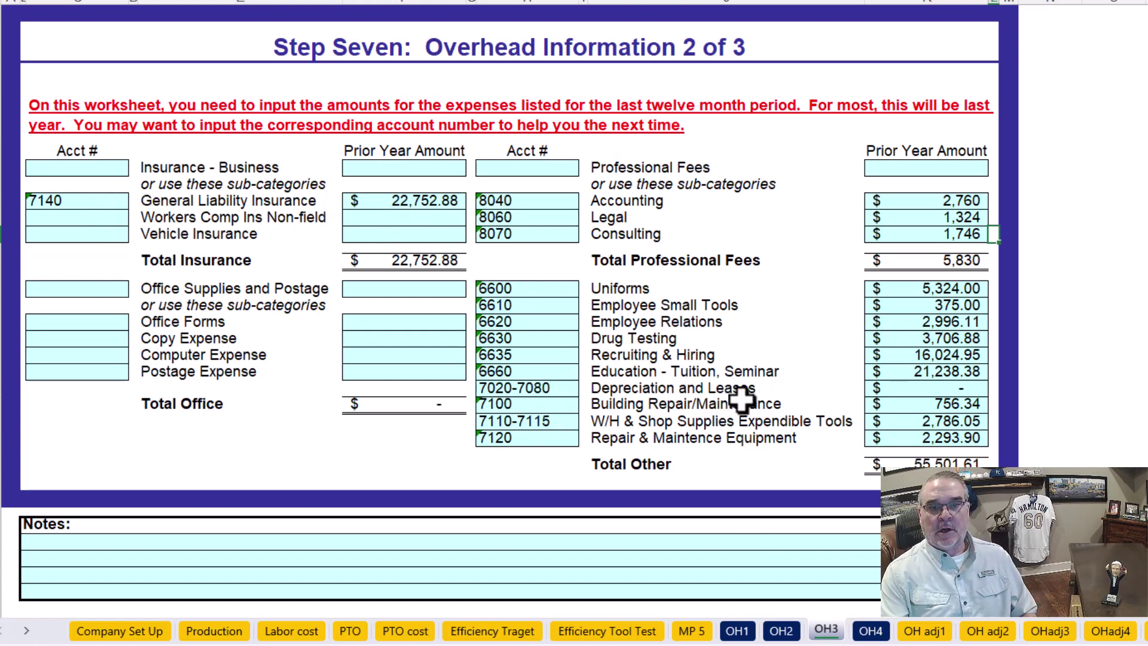
{"action": "left_click", "coordinate": [556, 390]}
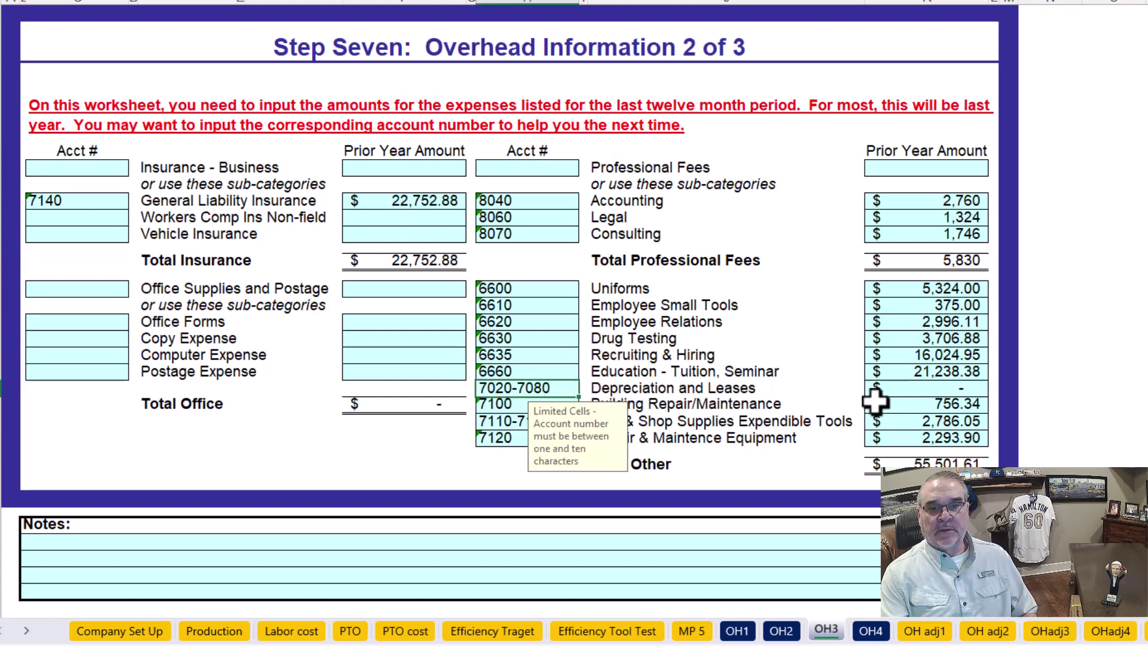
{"action": "left_click", "coordinate": [951, 389]}
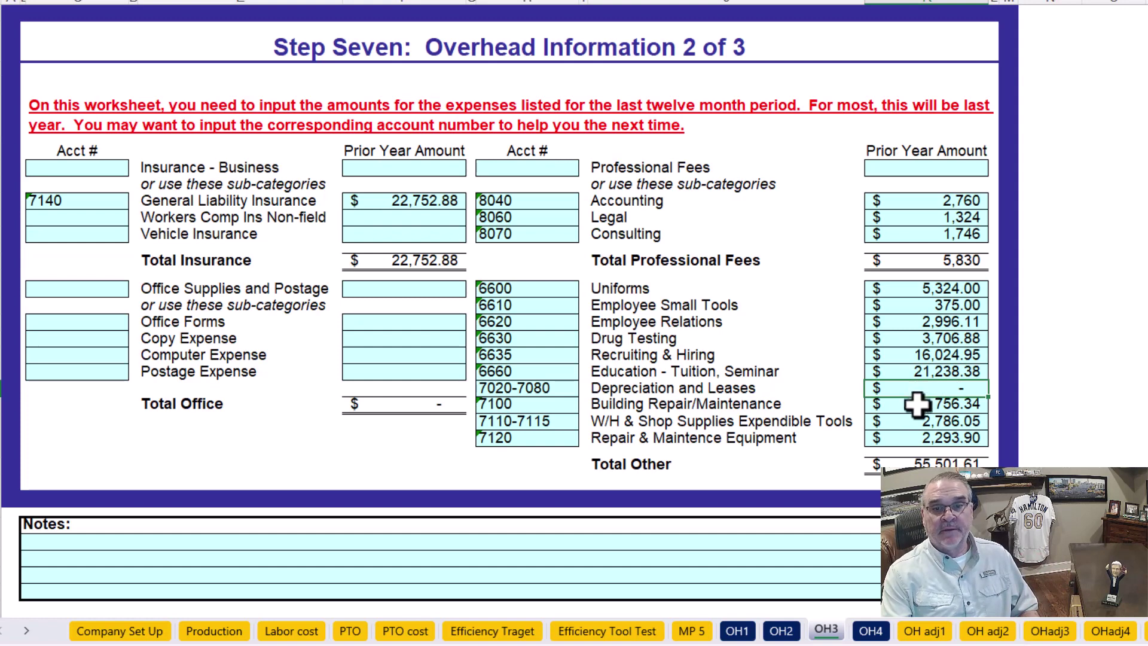
{"action": "left_click", "coordinate": [549, 422]}
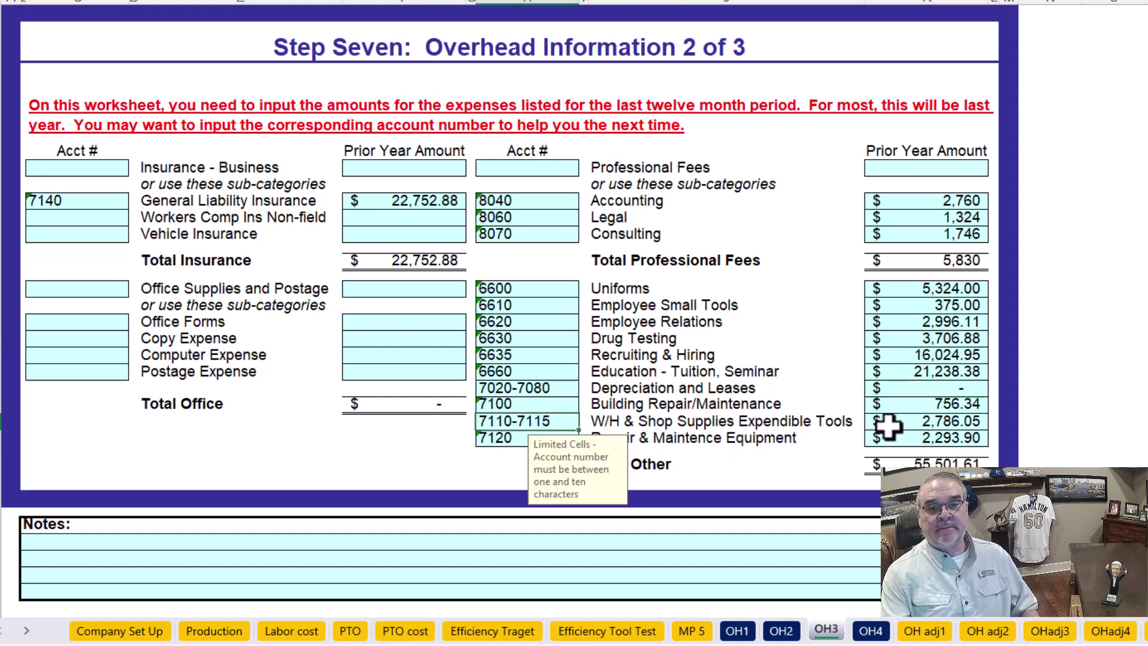
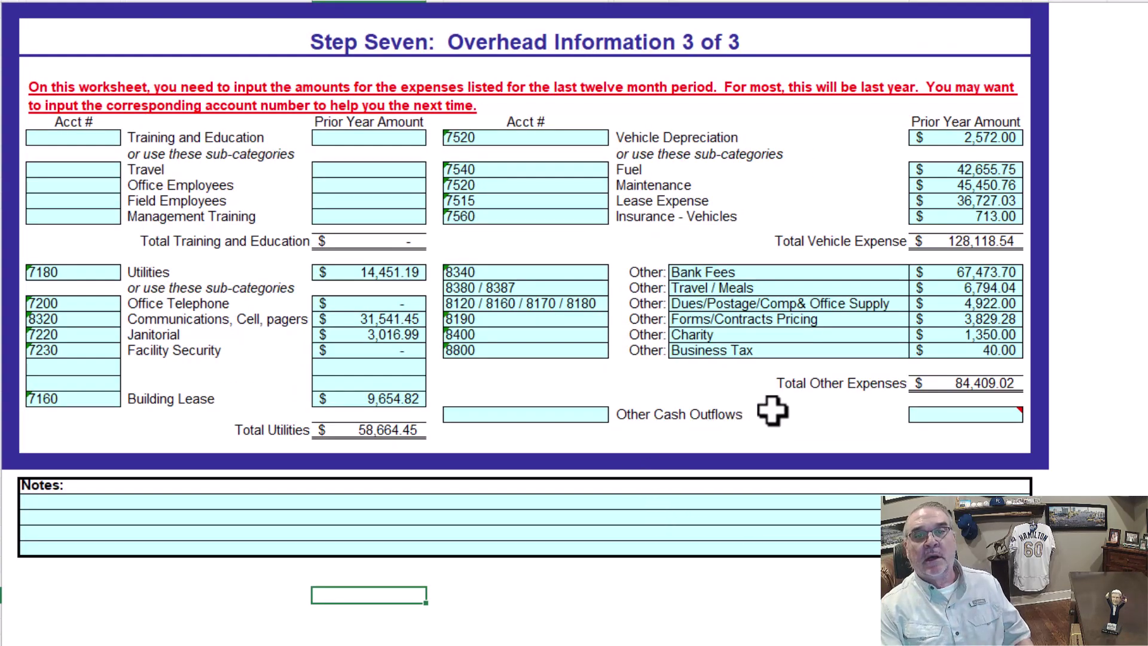
{"action": "left_click", "coordinate": [469, 305]}
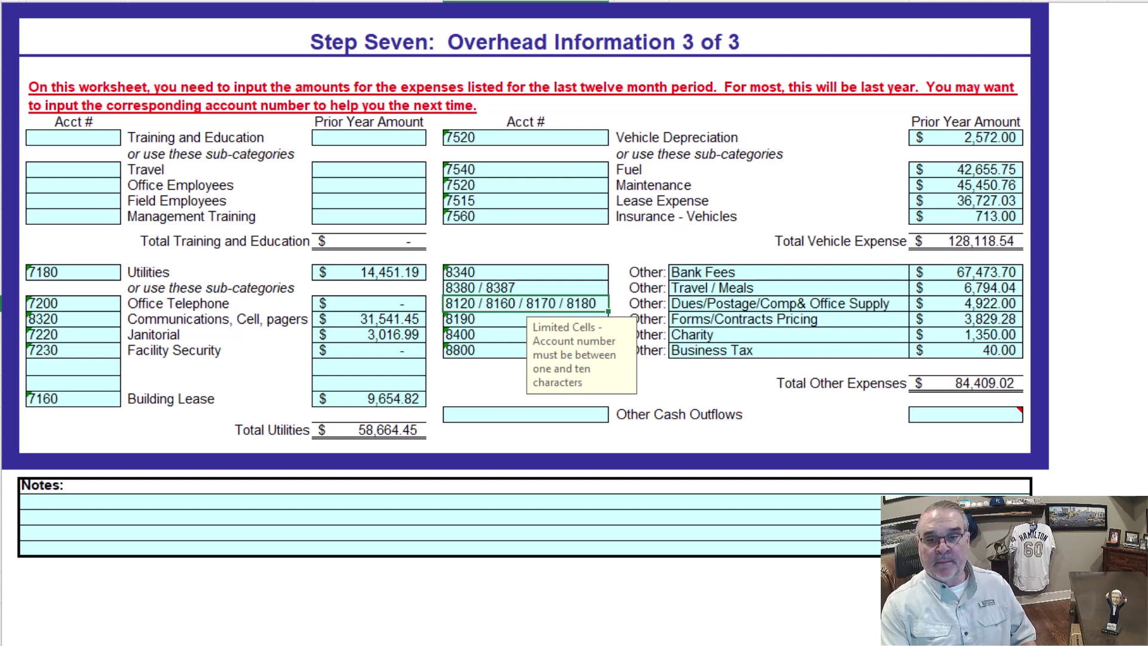
Step: View the Step 8 Expense Summary, and check Plumbing Serv's share of Owner's Salary on the Step 9 Percent Expense Allocation sheet
{"action": "key", "text": "ctrl+Page_Down"}
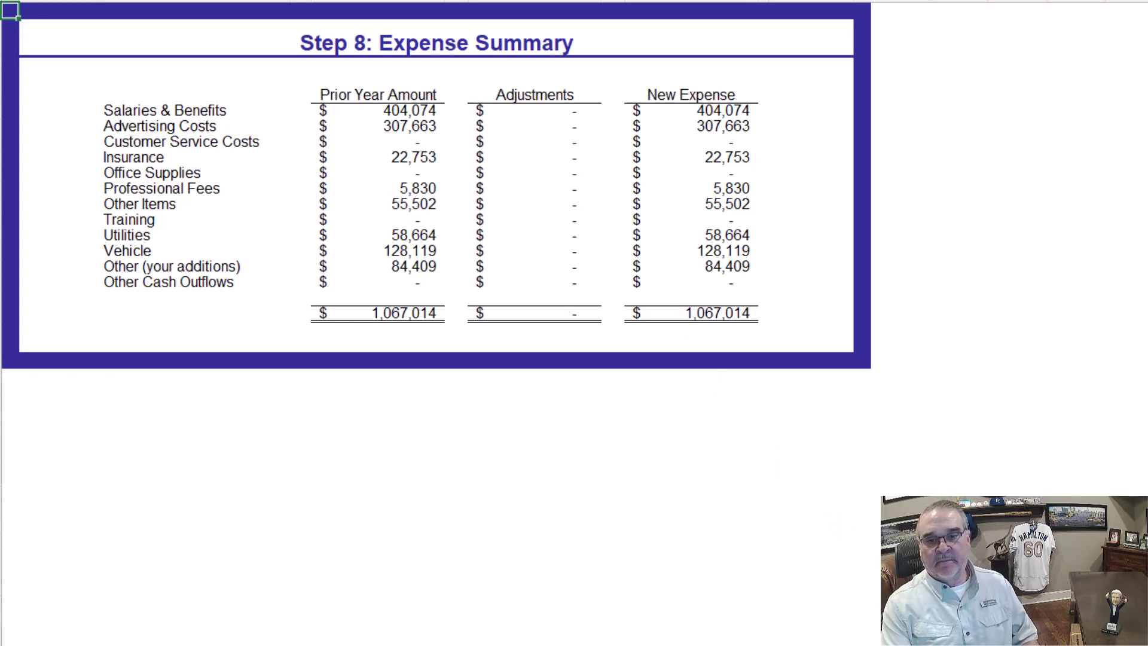
{"action": "key", "text": "ctrl+Page_Down"}
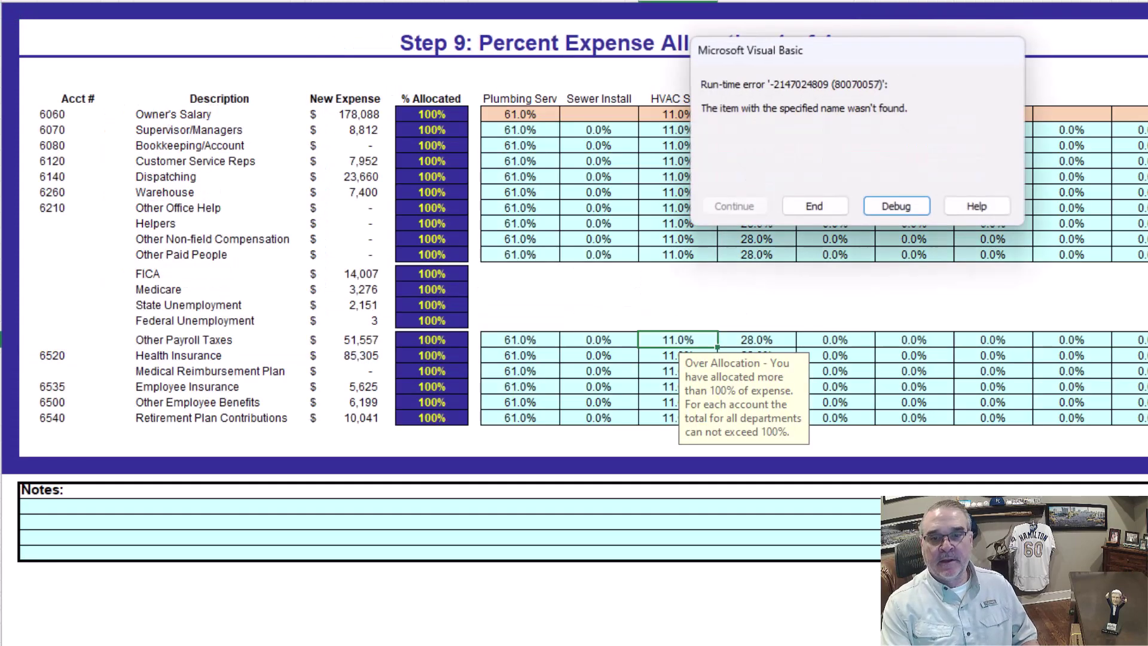
{"action": "left_click", "coordinate": [818, 207]}
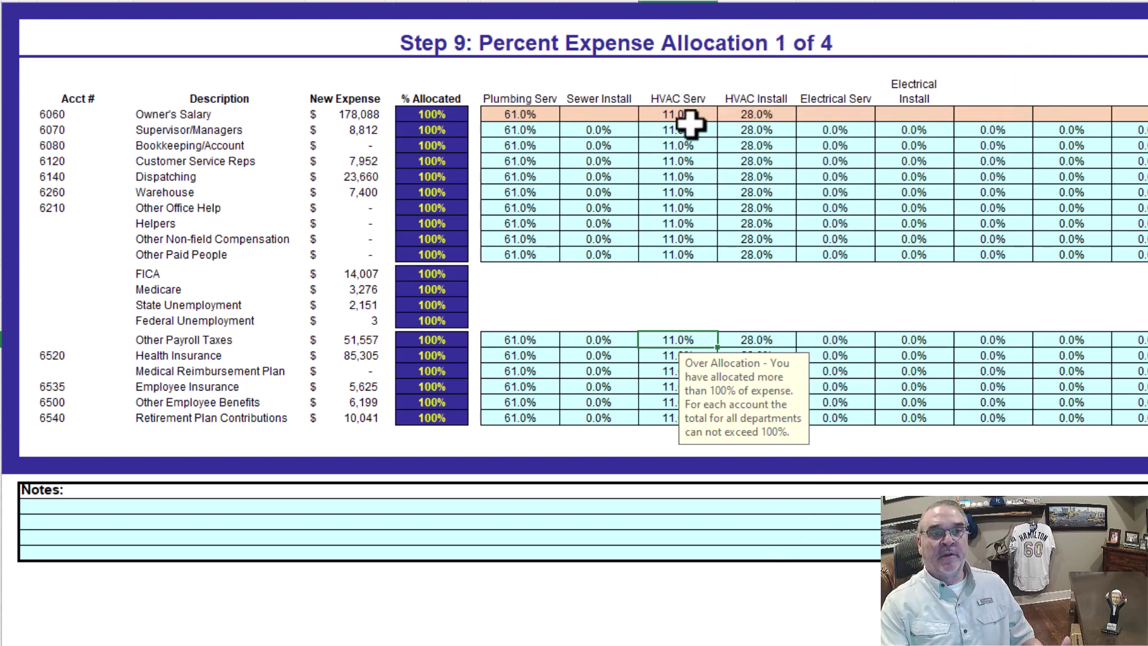
{"action": "left_click", "coordinate": [545, 118]}
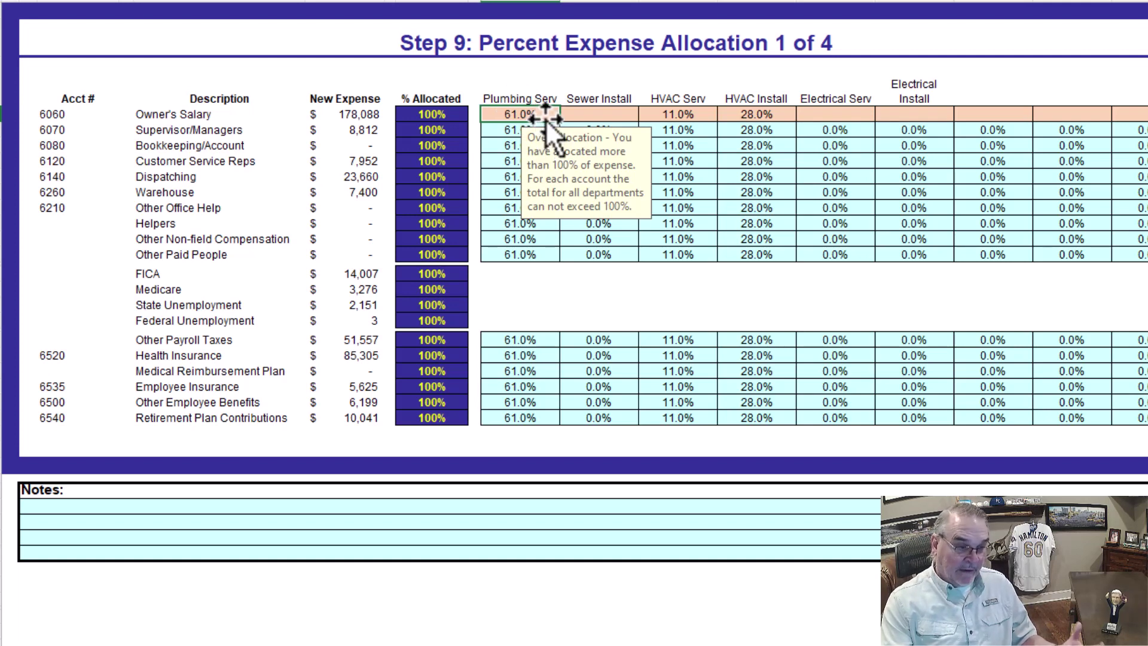
Step: Examine the Owner's Salary allocation percentages for Plumbing Serv, HVAC Serv and HVAC Install, including the HVAC Install column below
{"action": "left_click", "coordinate": [694, 117]}
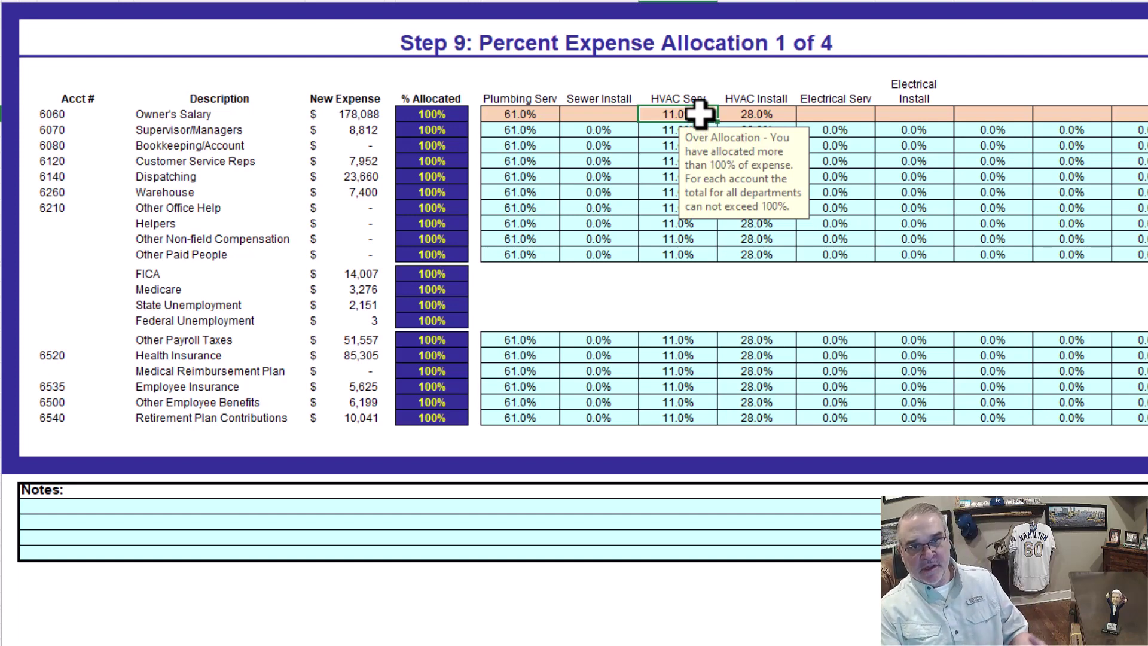
{"action": "left_click", "coordinate": [782, 115]}
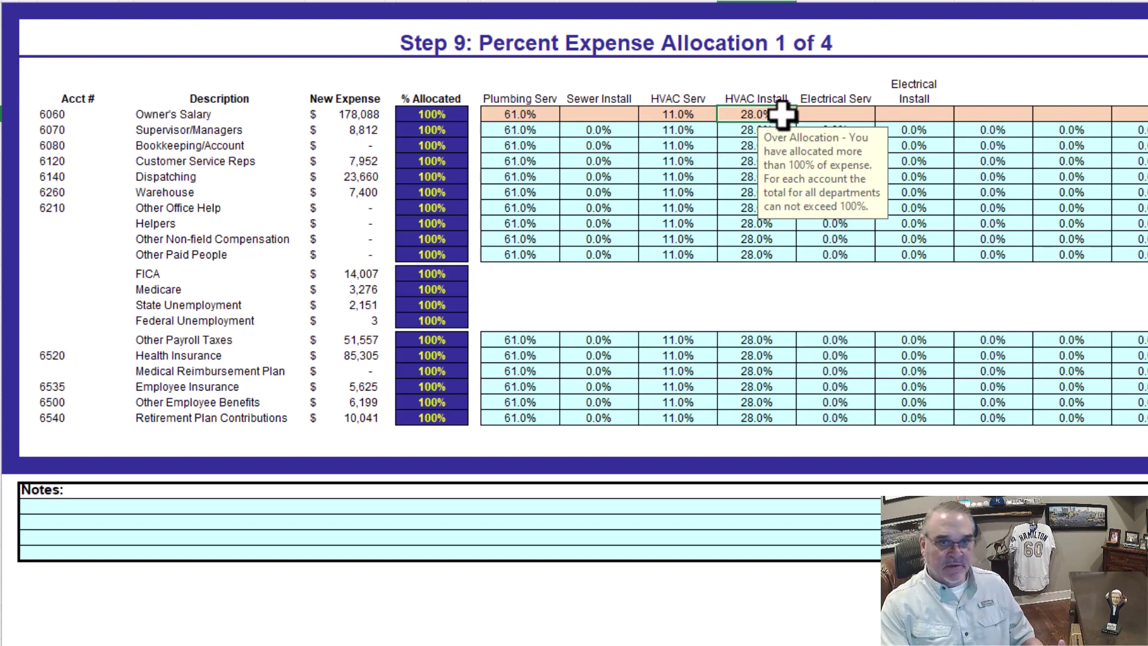
{"action": "left_click_drag", "start_coordinate": [782, 114], "coordinate": [780, 256]}
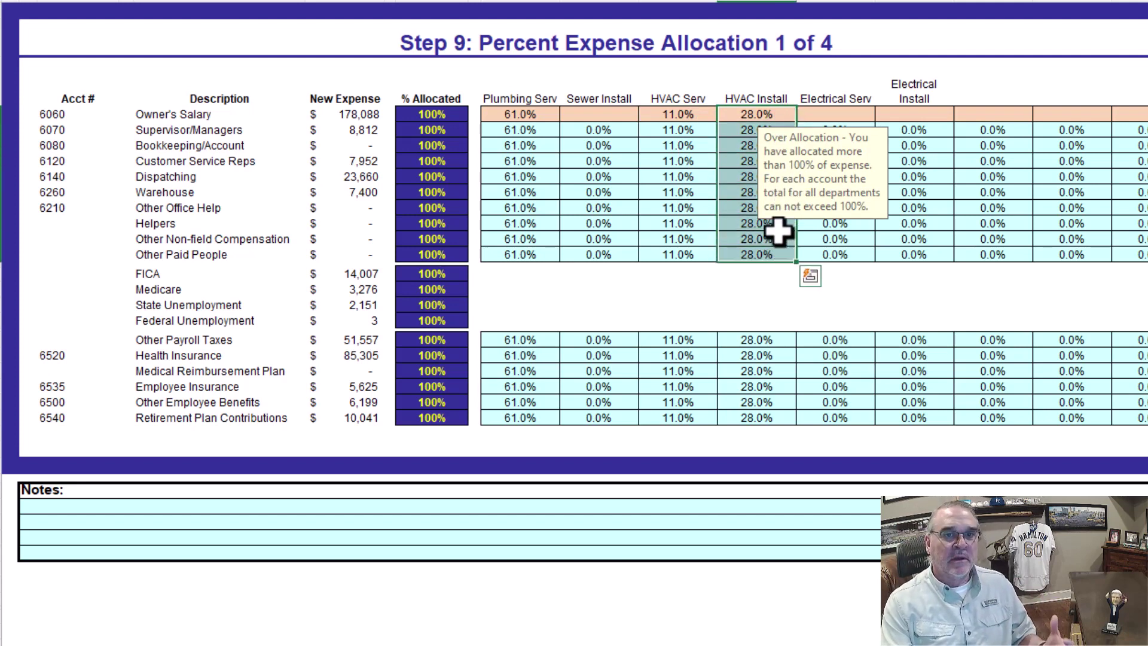
{"action": "left_click", "coordinate": [772, 115]}
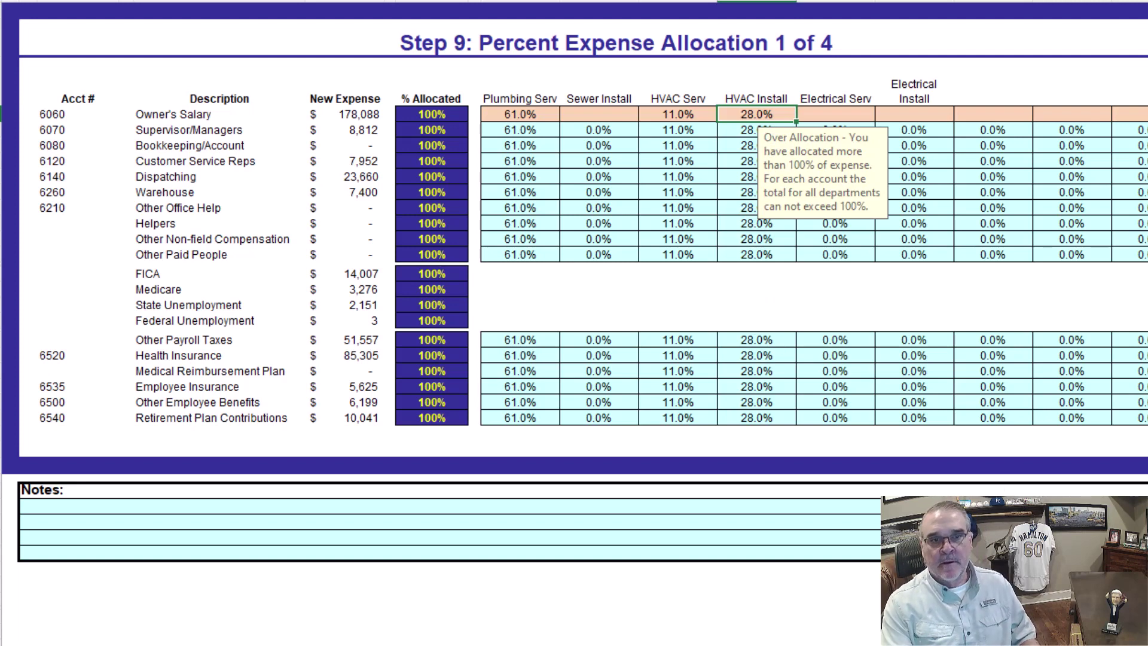
{"action": "left_click", "coordinate": [524, 114]}
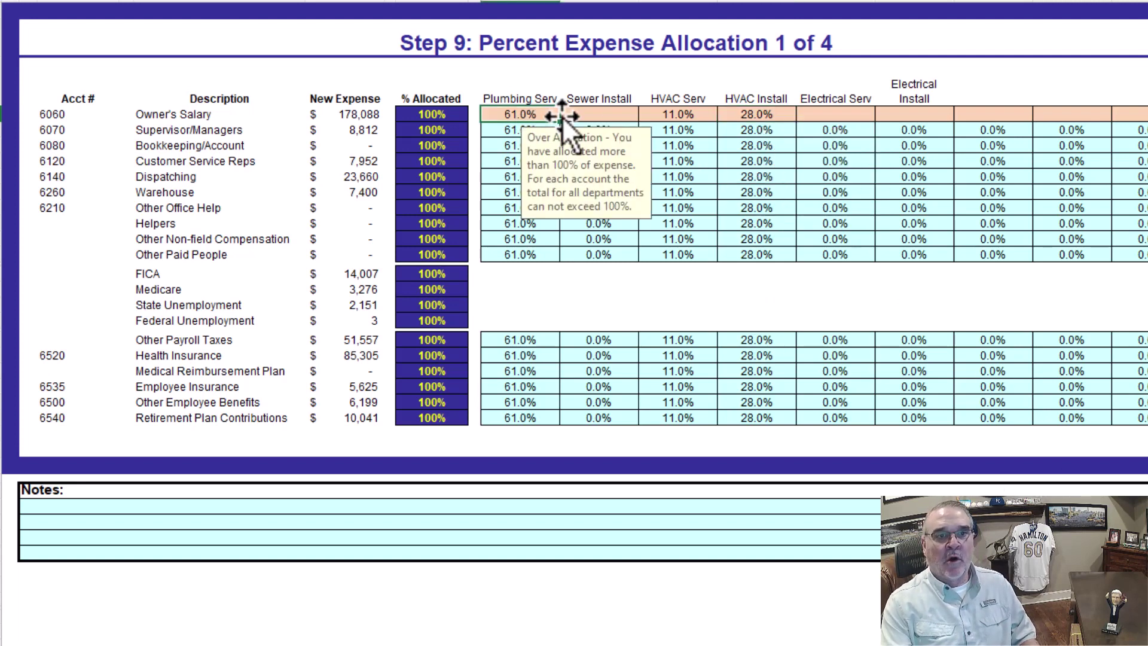
{"action": "left_click", "coordinate": [671, 114]}
{"action": "left_click", "coordinate": [743, 113]}
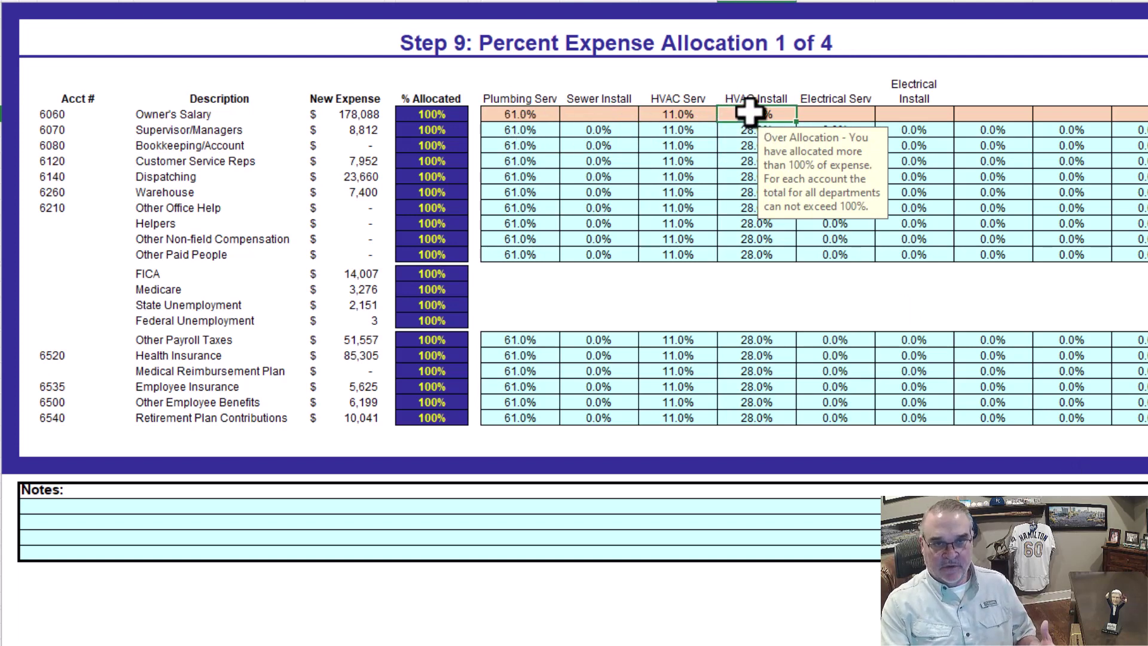
{"action": "left_click_drag", "start_coordinate": [521, 115], "coordinate": [763, 113]}
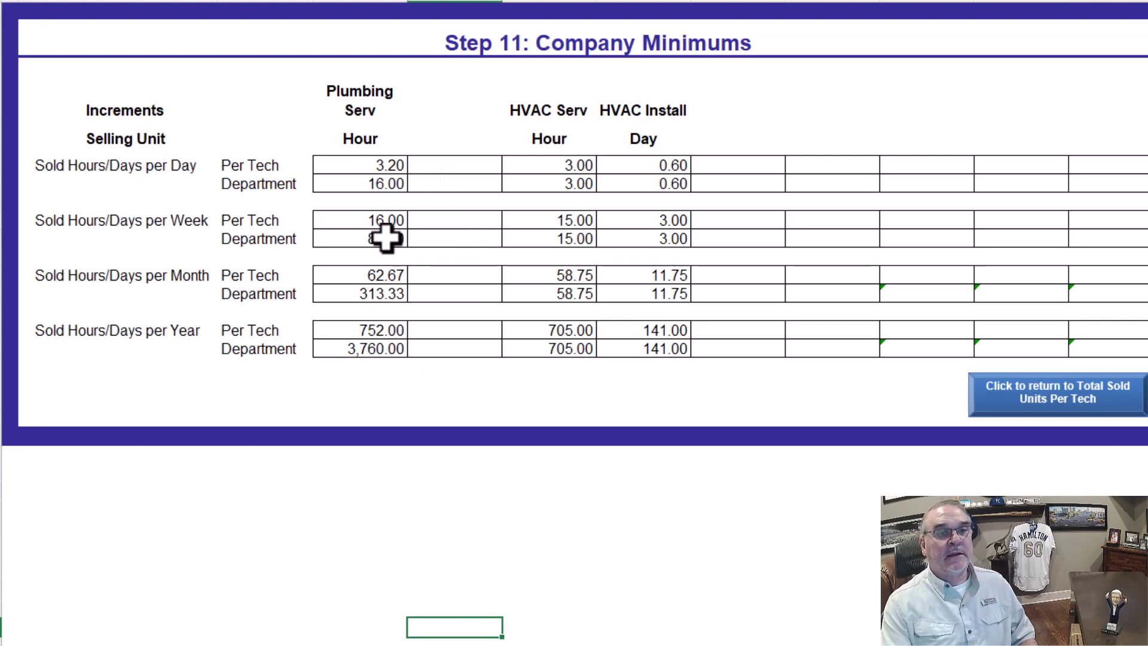
Step: Check the Step 11 sold hours per day for Plumbing Serv per tech and department, and for the HVAC Serv department
{"action": "left_click_drag", "start_coordinate": [354, 169], "coordinate": [357, 188]}
{"action": "left_click", "coordinate": [357, 187]}
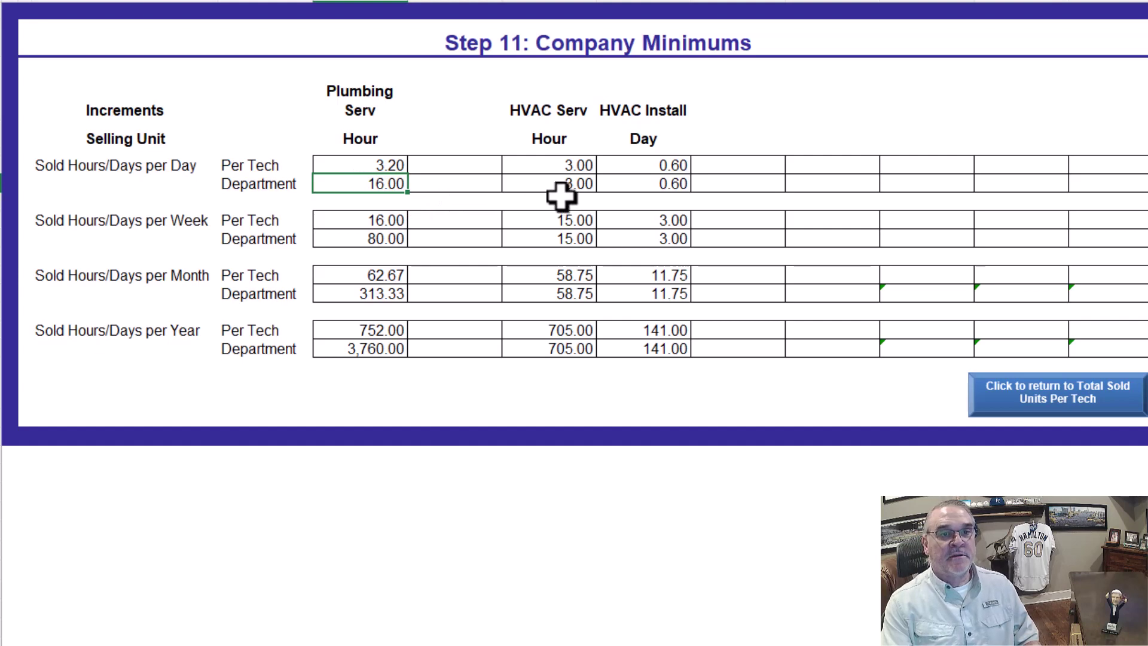
{"action": "left_click", "coordinate": [540, 187]}
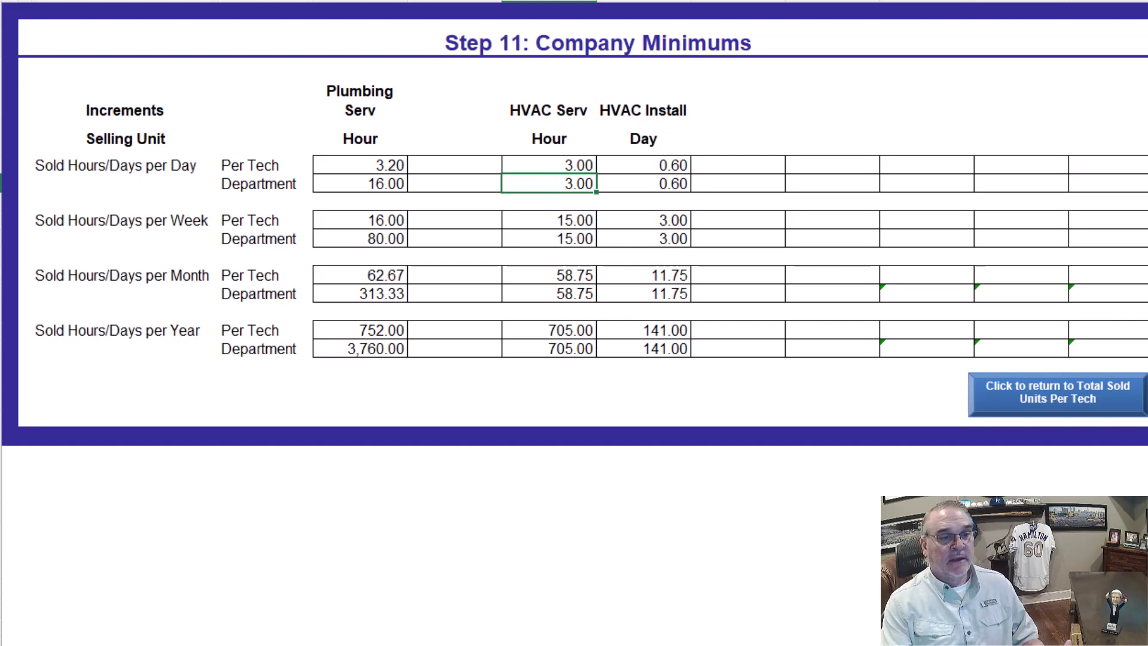
Step: Check the efficiency figures on the Step Four Total Sold Units sheet, dismiss the macro error, and return to Company Minimums
{"action": "left_click", "coordinate": [1058, 392]}
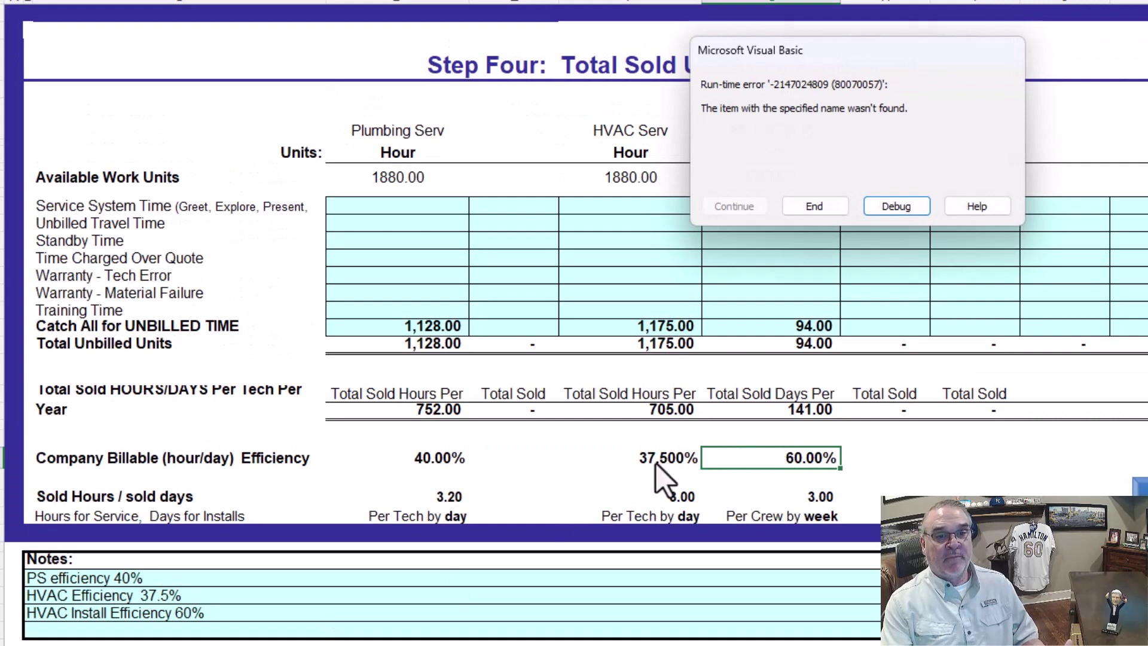
{"action": "left_click", "coordinate": [813, 206]}
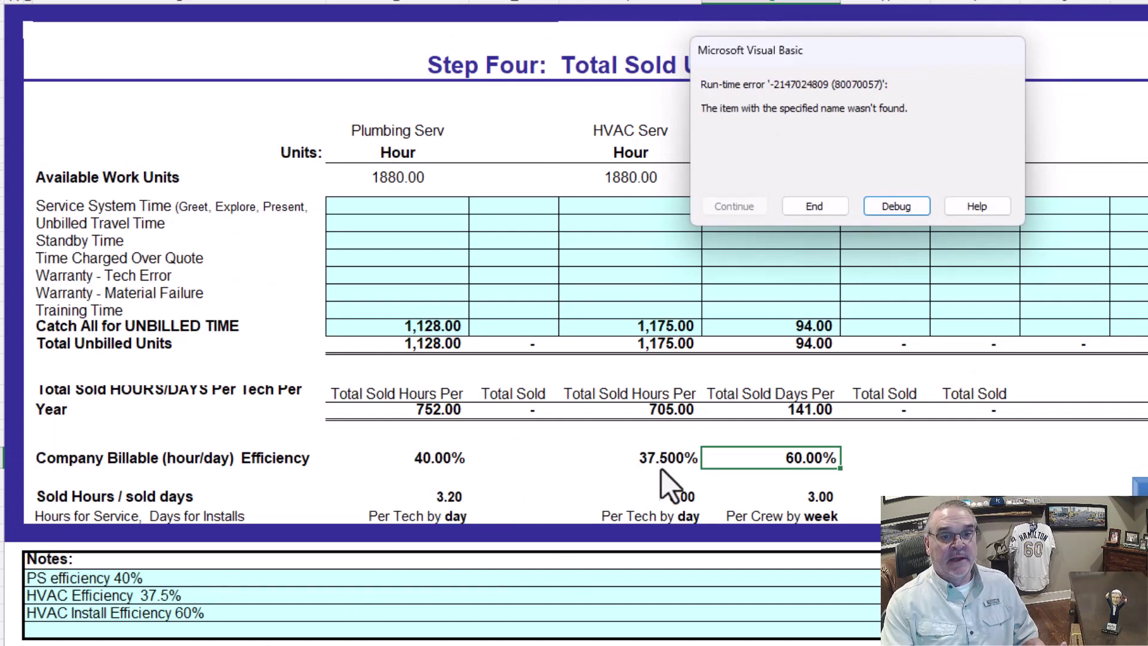
{"action": "left_click", "coordinate": [822, 208]}
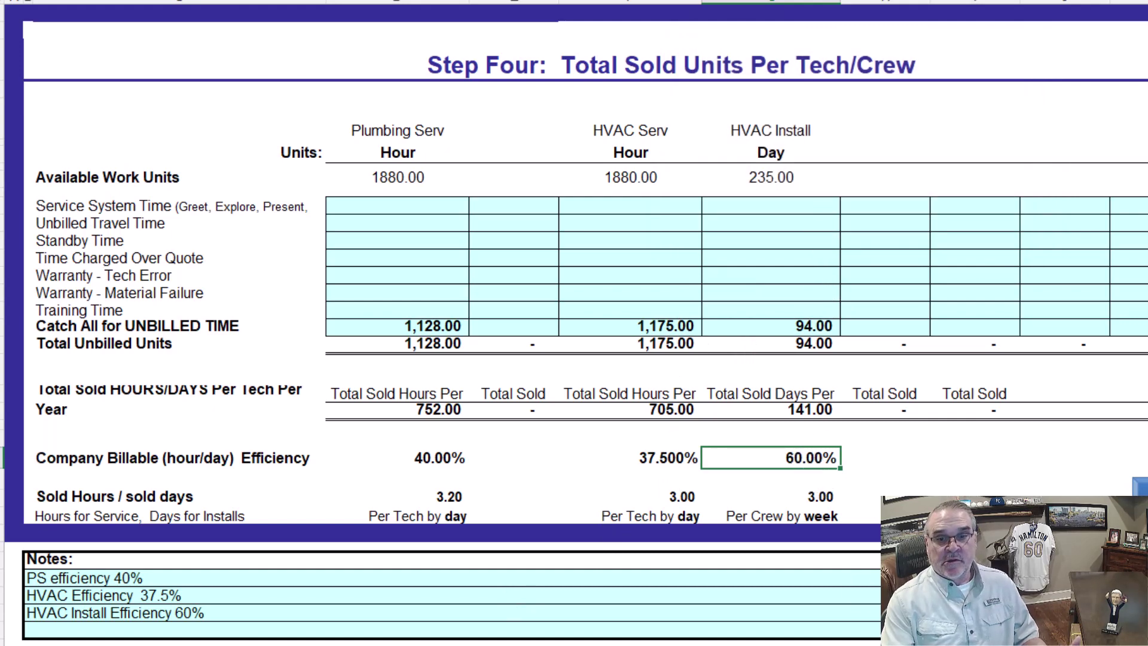
{"action": "left_click", "coordinate": [1139, 485]}
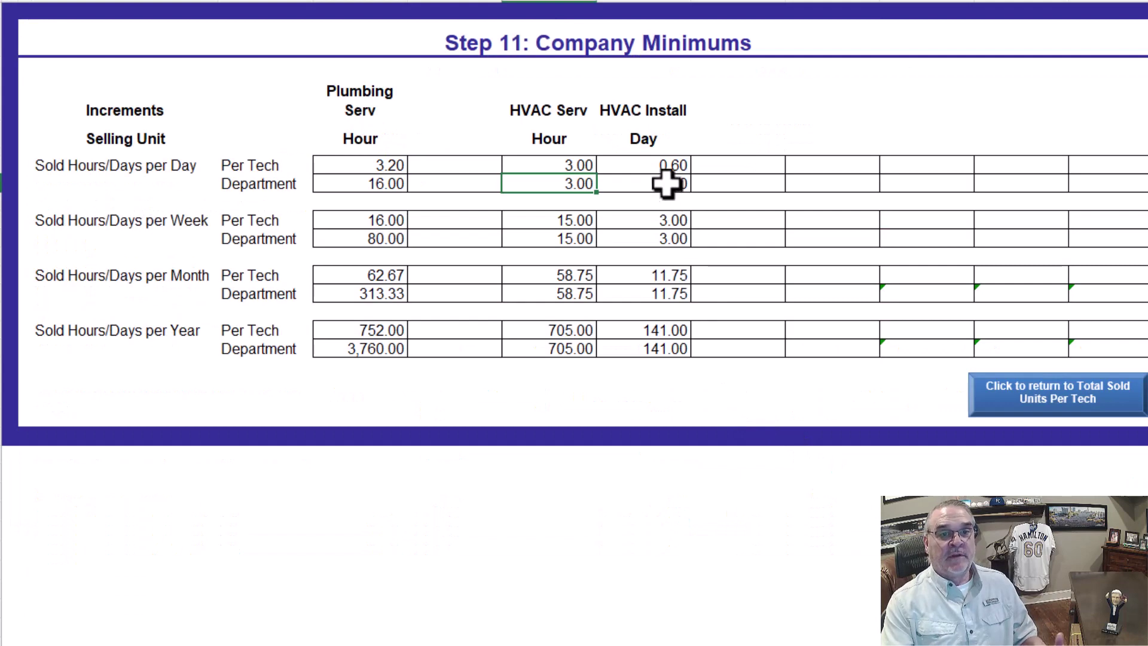
Step: Black out the HVAC Install Sold Hours/Days per Day cells, per tech and department, with a black fill
{"action": "left_click_drag", "start_coordinate": [660, 168], "coordinate": [659, 179]}
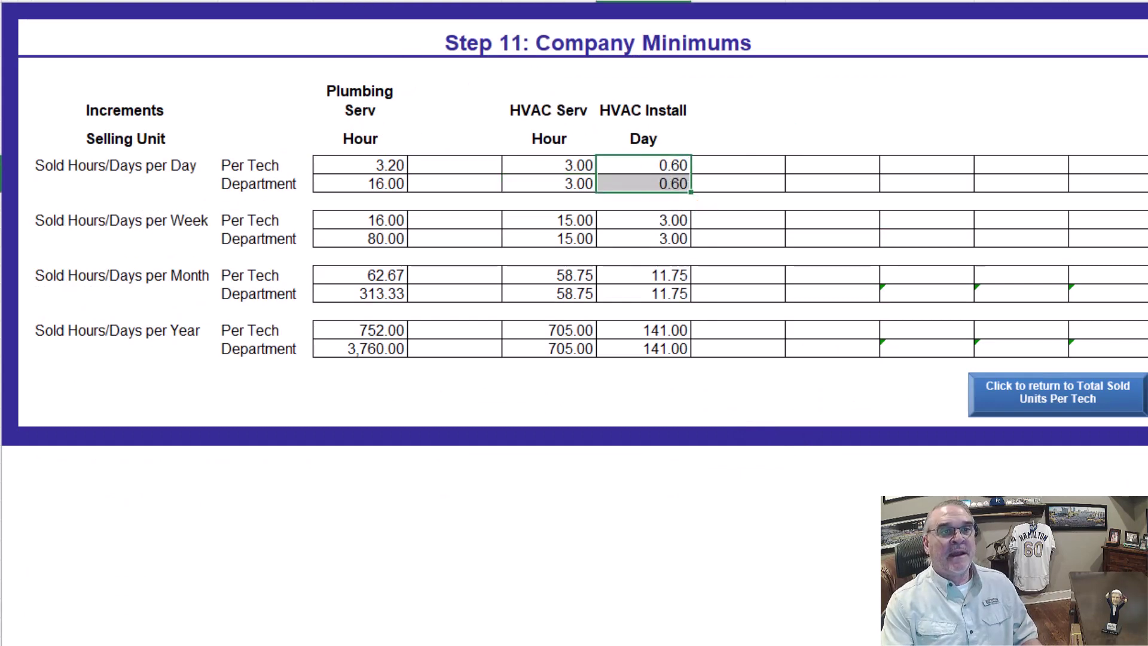
{"action": "left_click", "coordinate": [341, 0]}
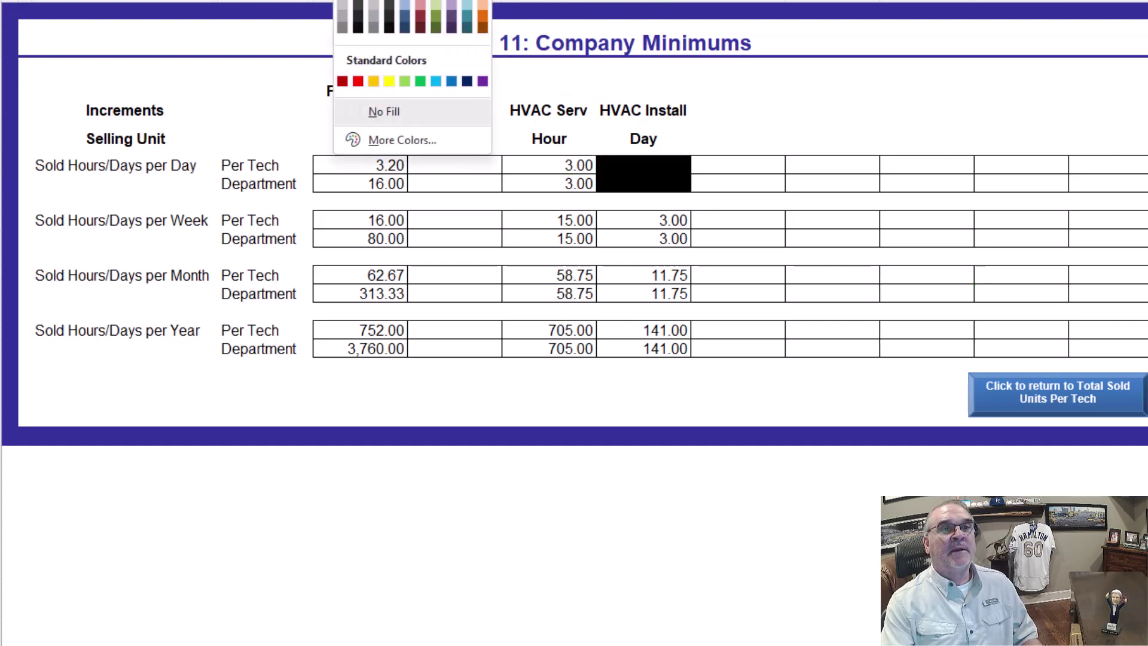
{"action": "left_click", "coordinate": [354, 15]}
Step: Review the weekly per-tech and department minimums for HVAC Install, HVAC Serv and Plumbing Serv
{"action": "left_click", "coordinate": [656, 224]}
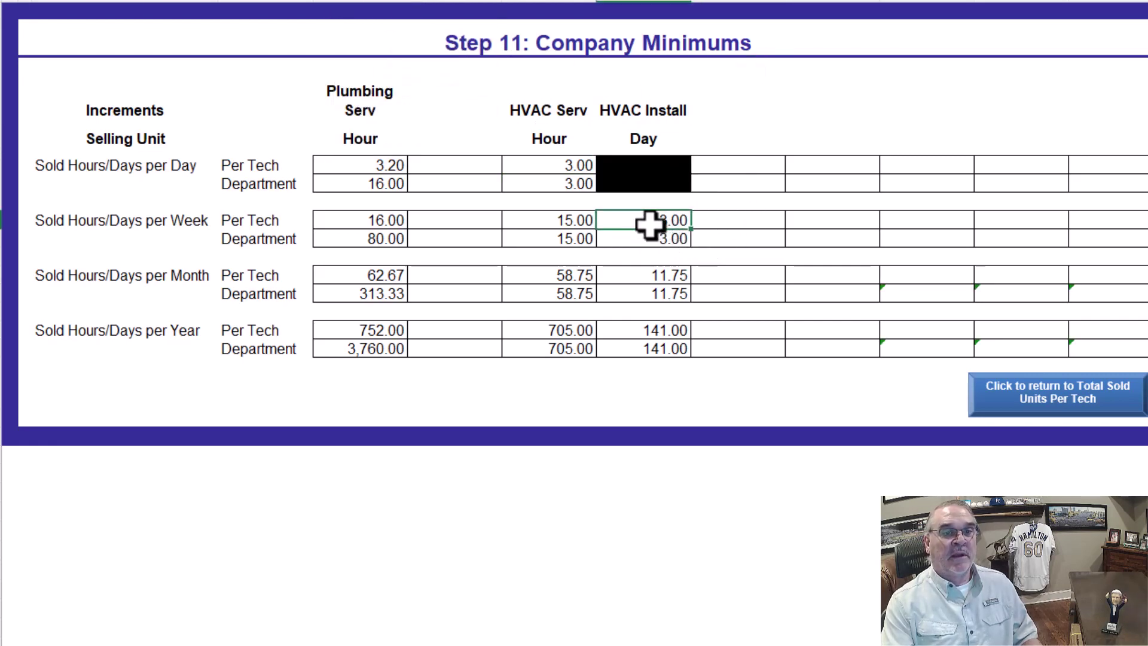
{"action": "left_click", "coordinate": [650, 239]}
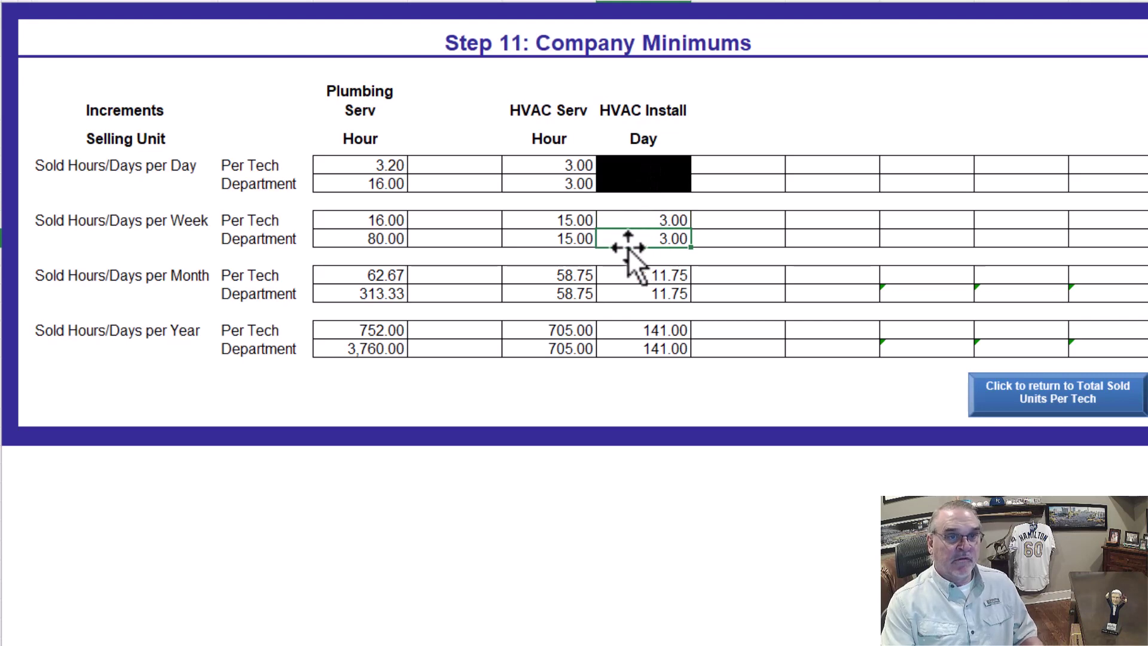
{"action": "left_click", "coordinate": [540, 220]}
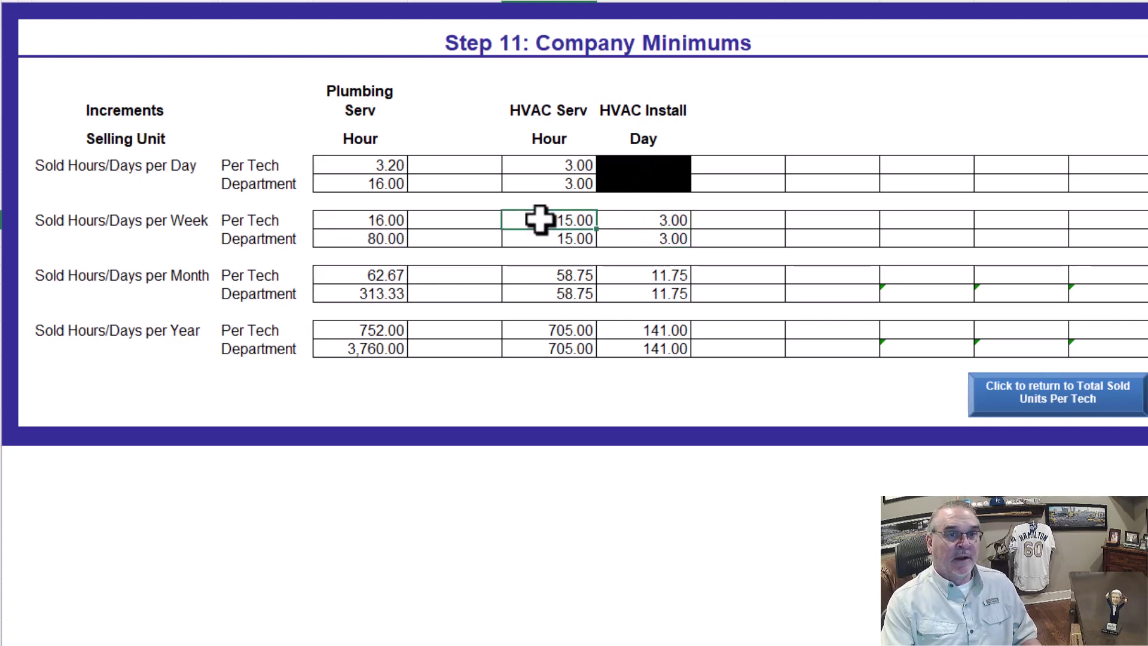
{"action": "left_click_drag", "start_coordinate": [540, 220], "coordinate": [539, 234]}
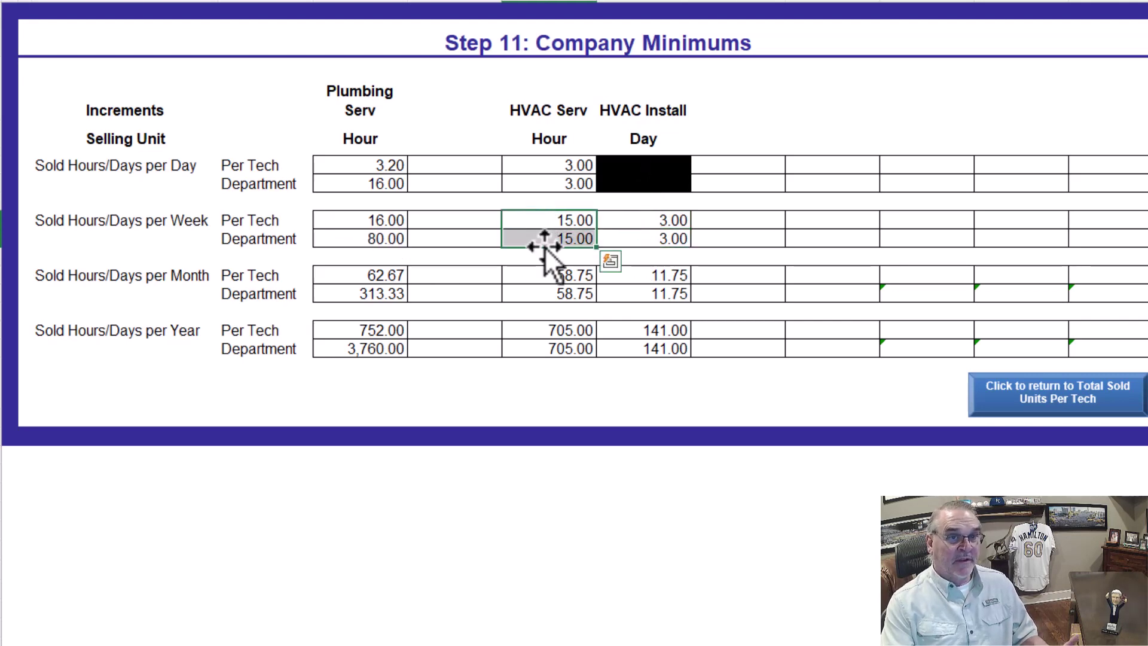
{"action": "left_click", "coordinate": [354, 223]}
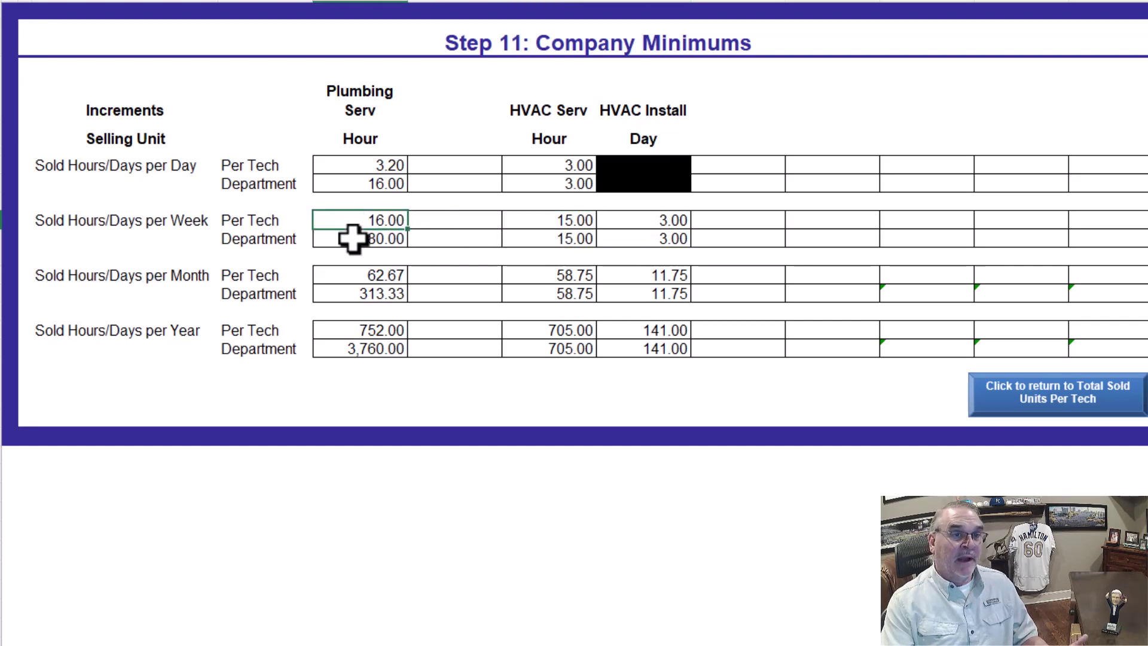
{"action": "left_click", "coordinate": [353, 239]}
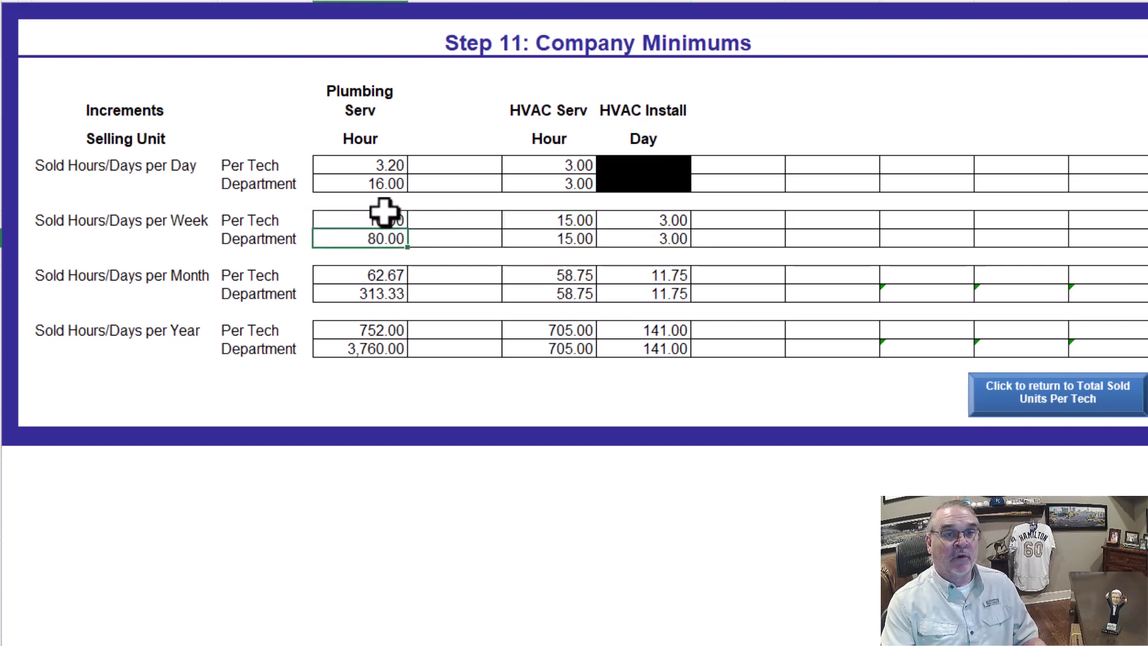
Step: Compare the service departments' daily minimums with all departments' weekly minimums, rechecking HVAC Install's weekly per-tech and department figures
{"action": "left_click", "coordinate": [353, 185]}
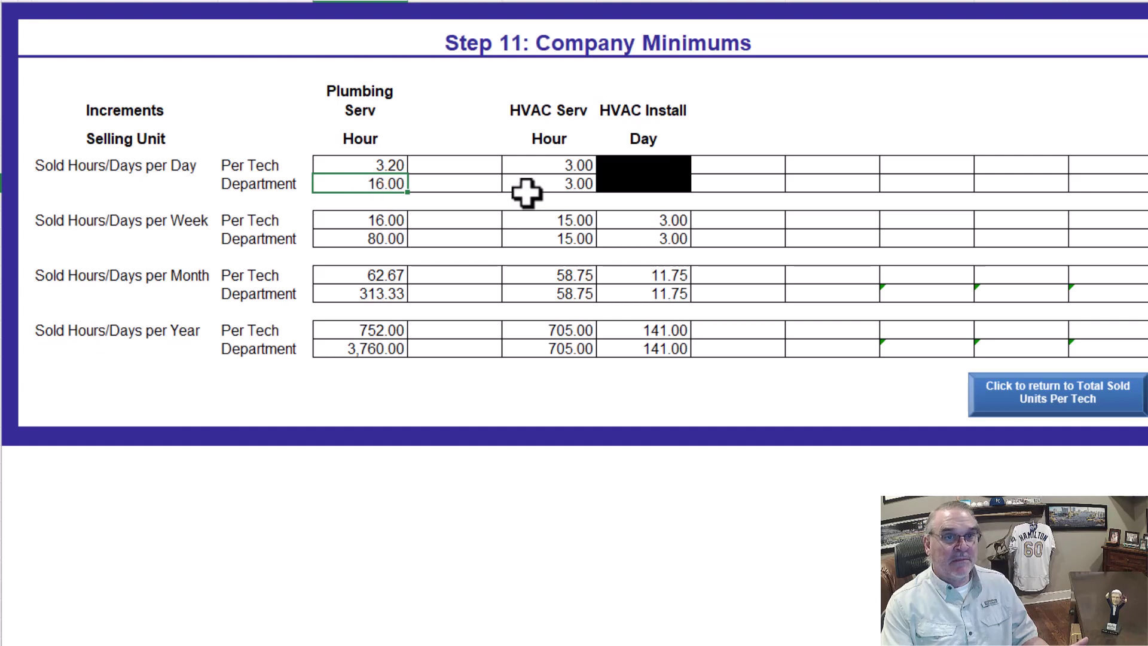
{"action": "left_click", "coordinate": [548, 187]}
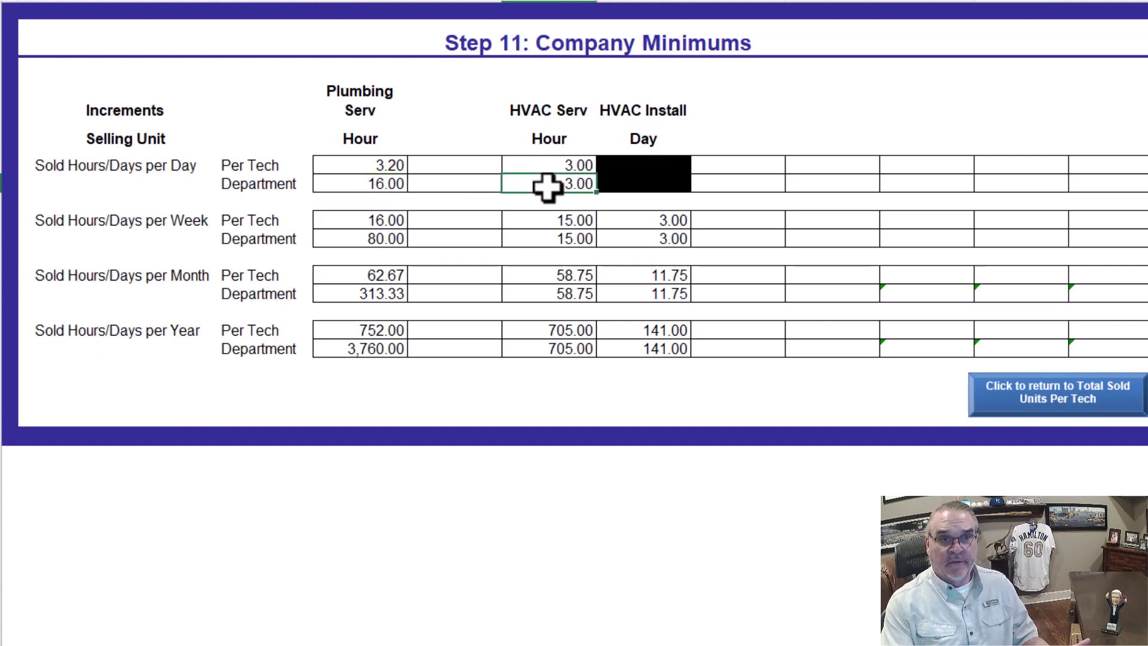
{"action": "left_click", "coordinate": [373, 239]}
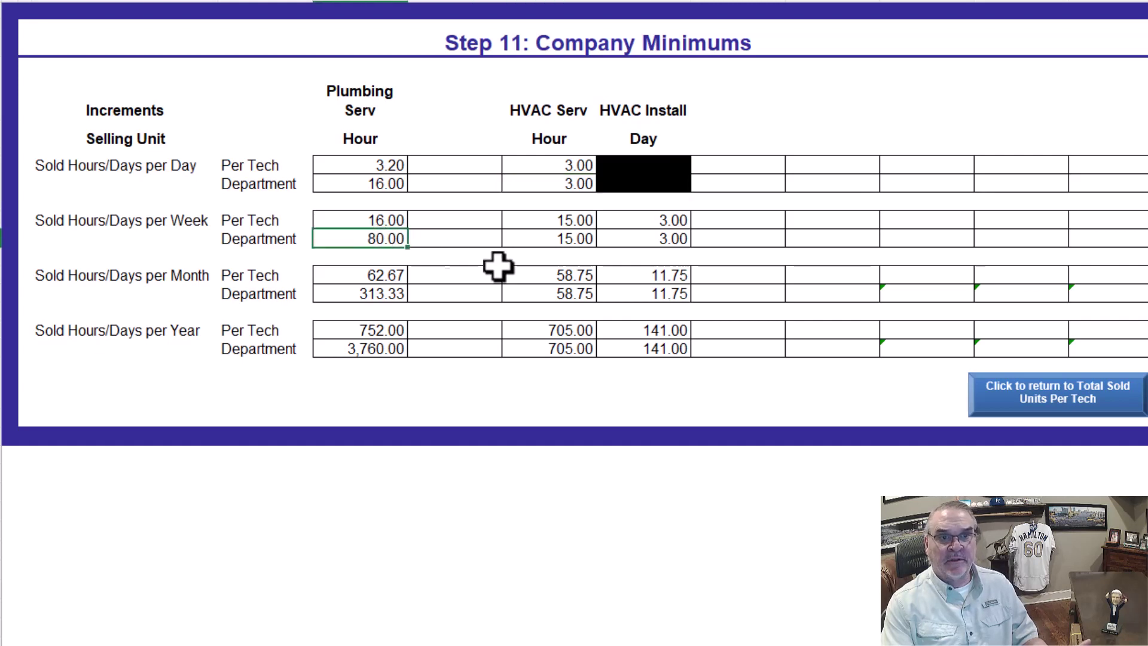
{"action": "left_click", "coordinate": [547, 241]}
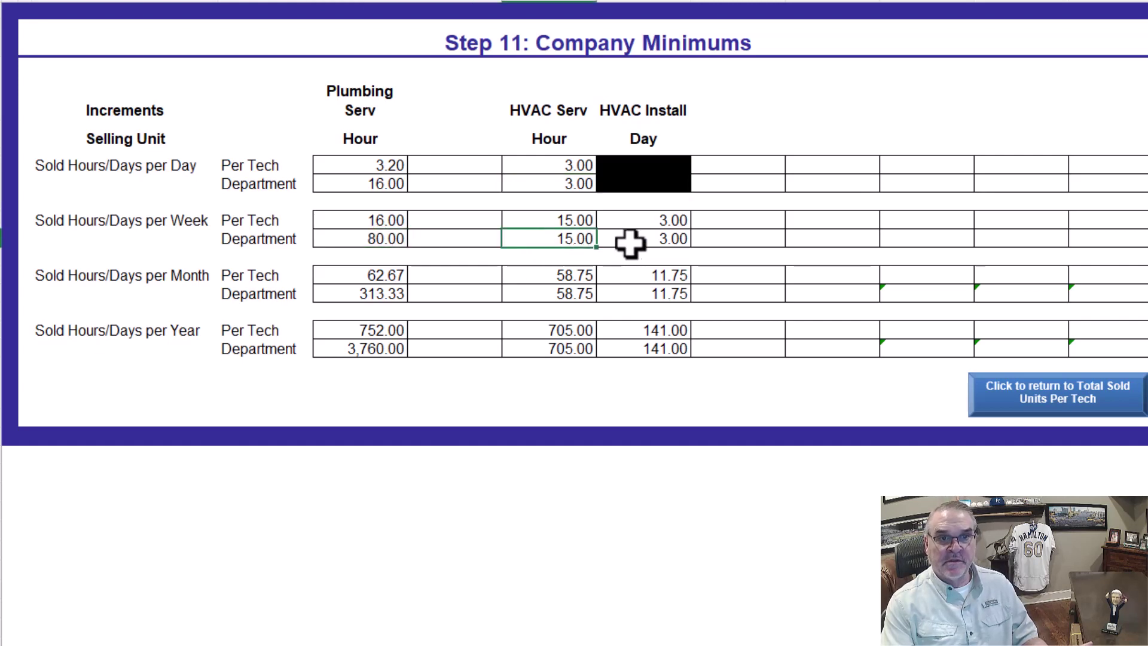
{"action": "left_click", "coordinate": [650, 241]}
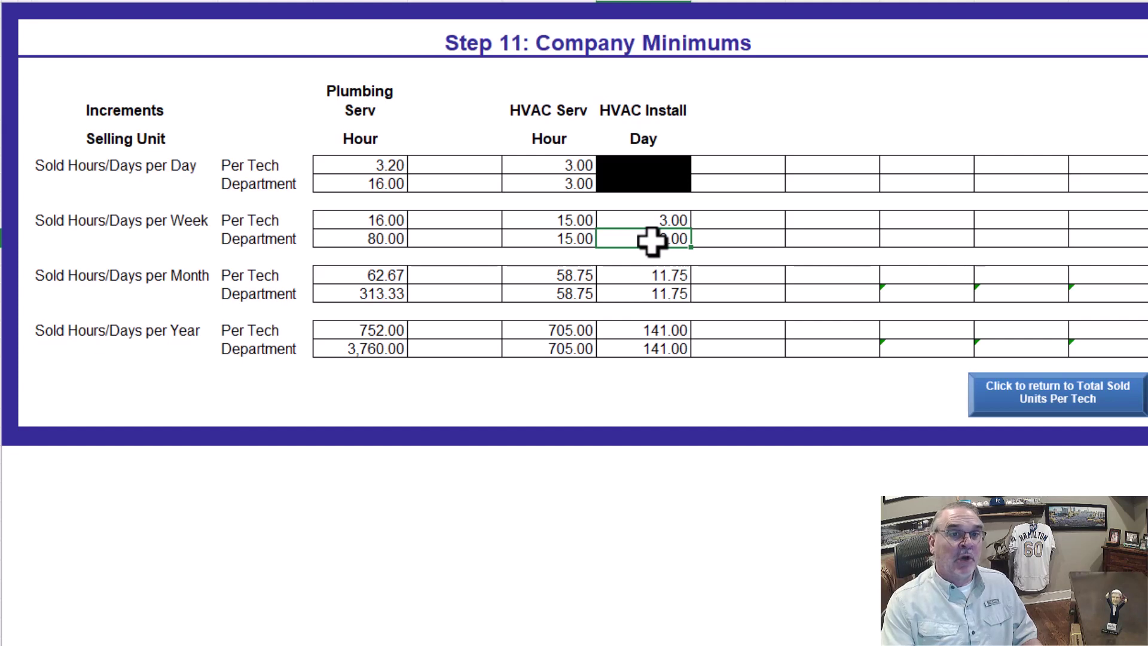
{"action": "left_click_drag", "start_coordinate": [653, 221], "coordinate": [652, 250]}
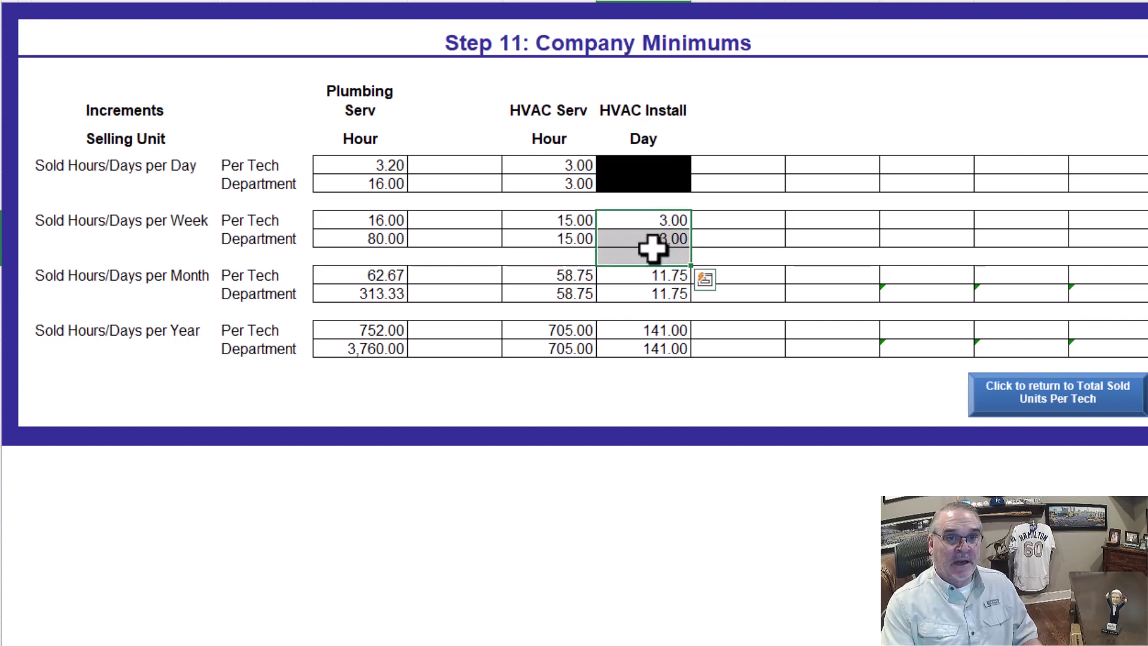
{"action": "left_click", "coordinate": [654, 238]}
{"action": "left_click", "coordinate": [656, 226]}
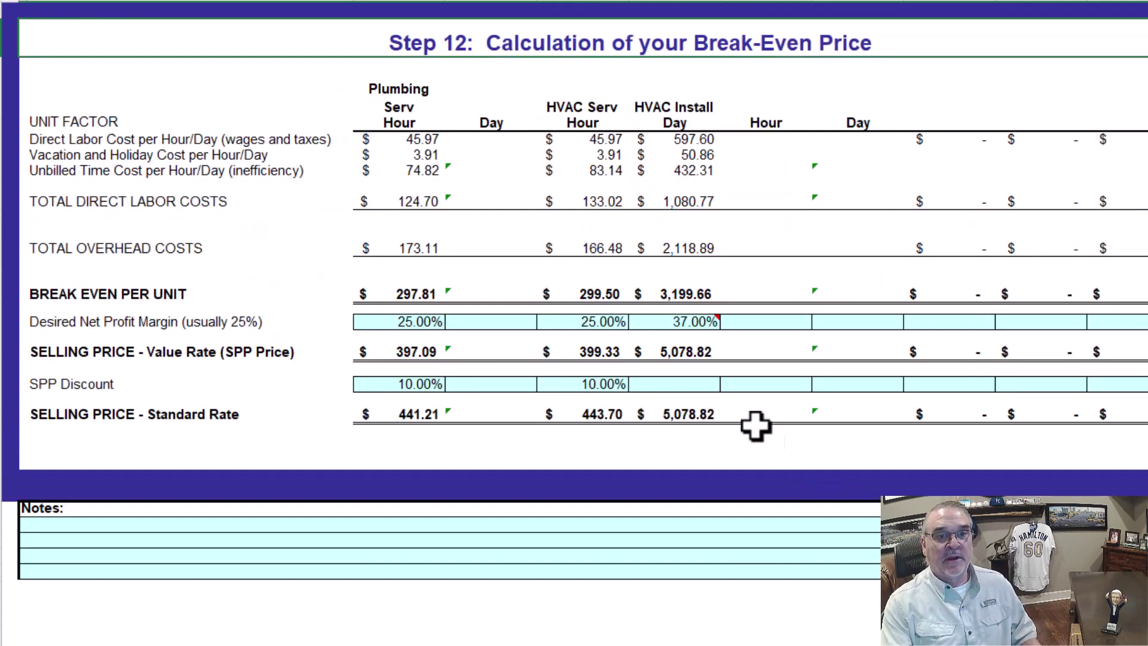
Step: Examine HVAC Install's Value Rate selling price, desired net profit margin and break-even price on the Step 12 sheet
{"action": "left_click", "coordinate": [692, 352]}
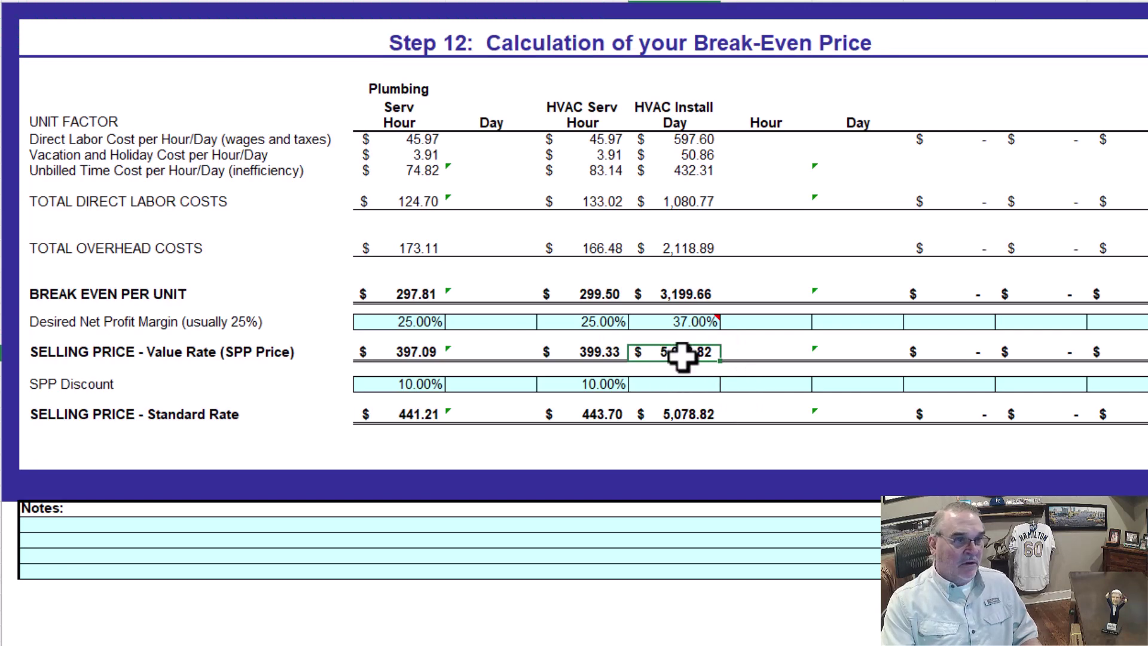
{"action": "left_click", "coordinate": [665, 321]}
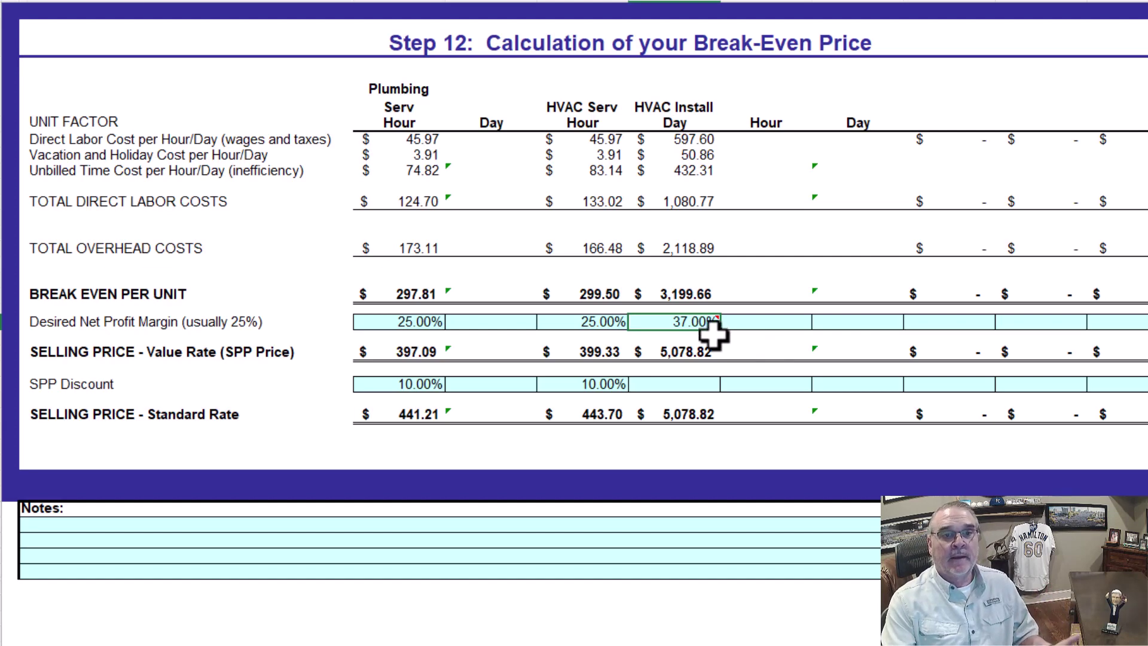
{"action": "mouse_move", "coordinate": [689, 324]}
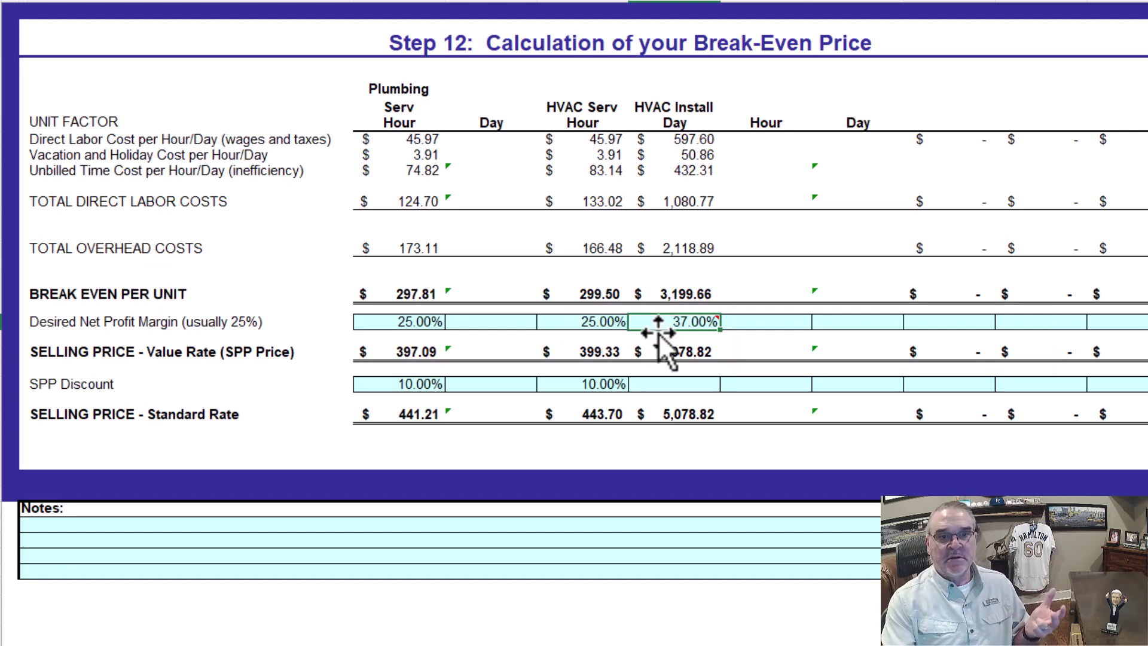
{"action": "left_click", "coordinate": [686, 281]}
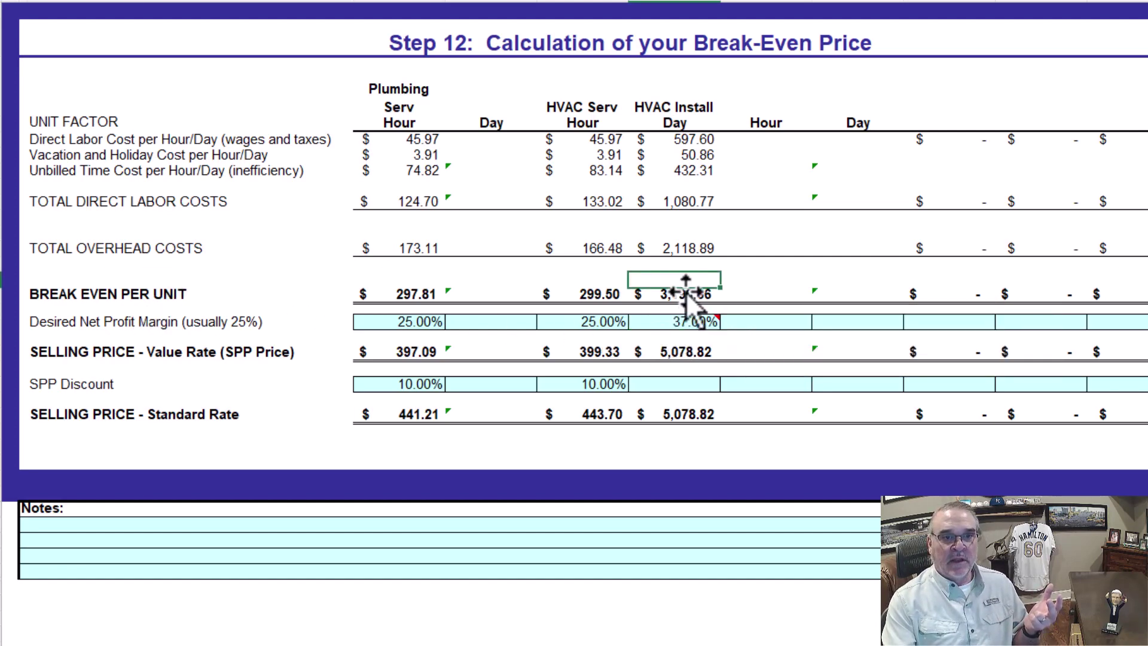
{"action": "left_click", "coordinate": [695, 292]}
{"action": "left_click", "coordinate": [689, 355]}
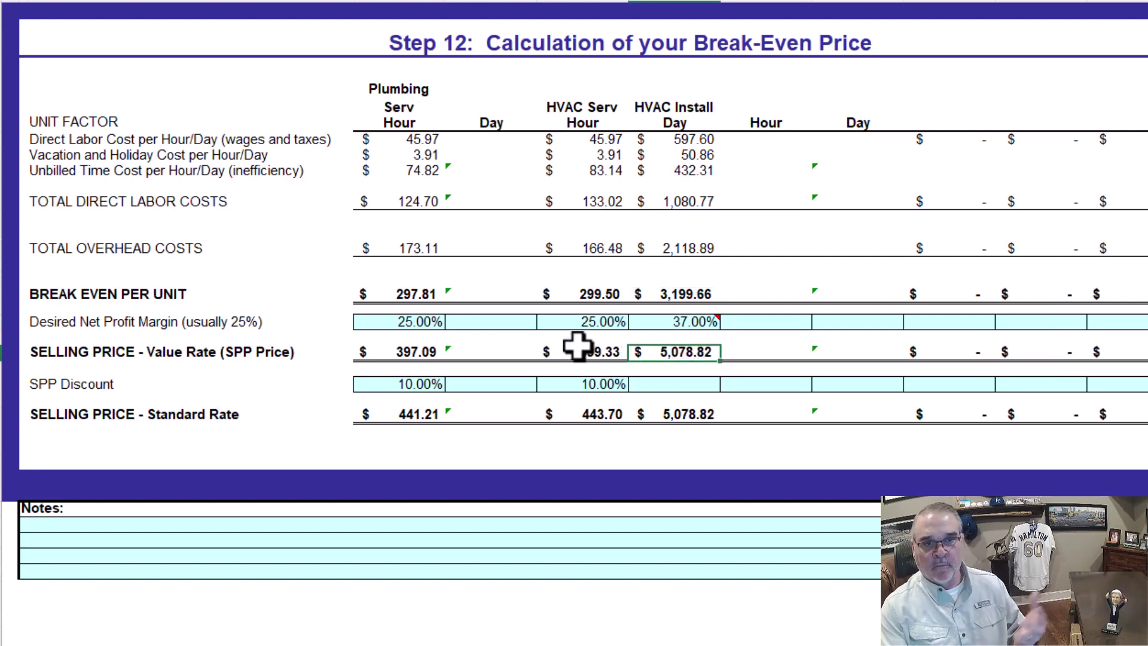
Step: Compare the break-even and Value Rate selling prices for HVAC Serv and Plumbing Serv, including HVAC Serv's profit margin
{"action": "left_click", "coordinate": [575, 316]}
{"action": "left_click", "coordinate": [600, 293]}
{"action": "left_click", "coordinate": [573, 353]}
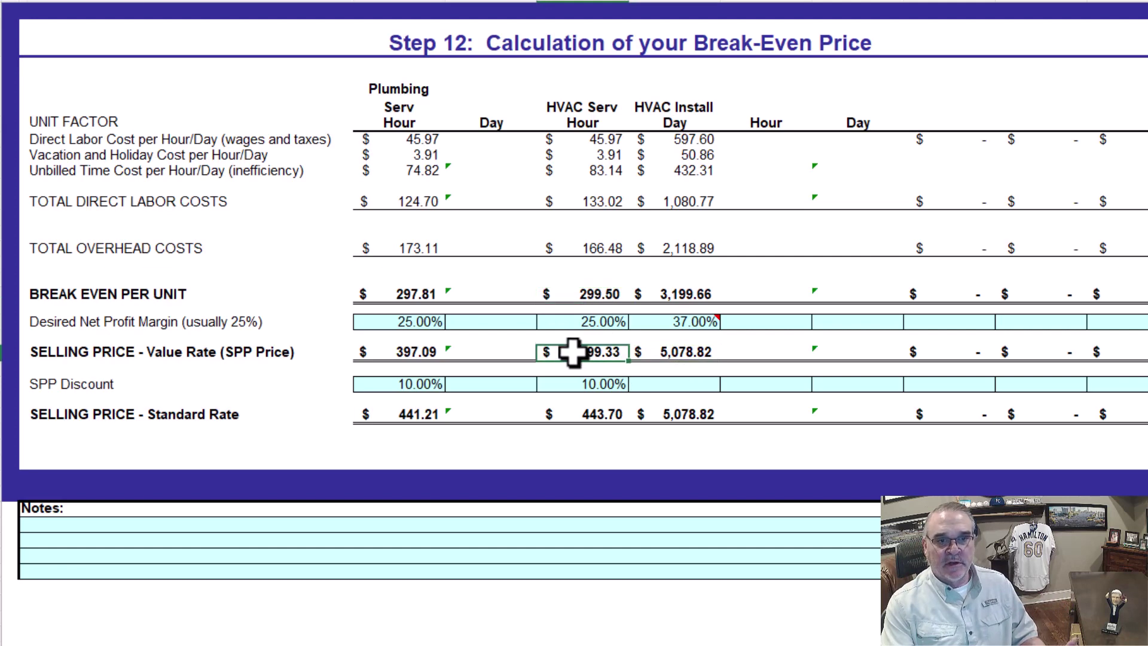
{"action": "left_click", "coordinate": [401, 294]}
{"action": "left_click", "coordinate": [391, 346]}
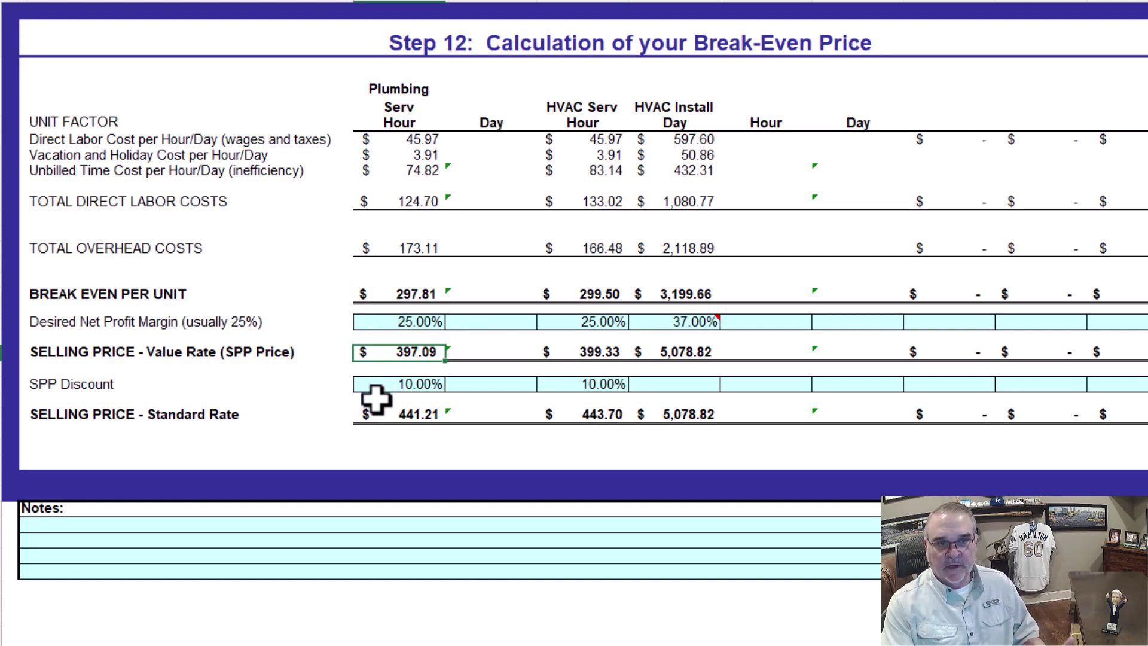
Step: Check the SPP discounts for Plumbing Serv and HVAC Serv and the Standard Rate selling prices of all three departments
{"action": "left_click", "coordinate": [399, 384]}
{"action": "left_click", "coordinate": [621, 386]}
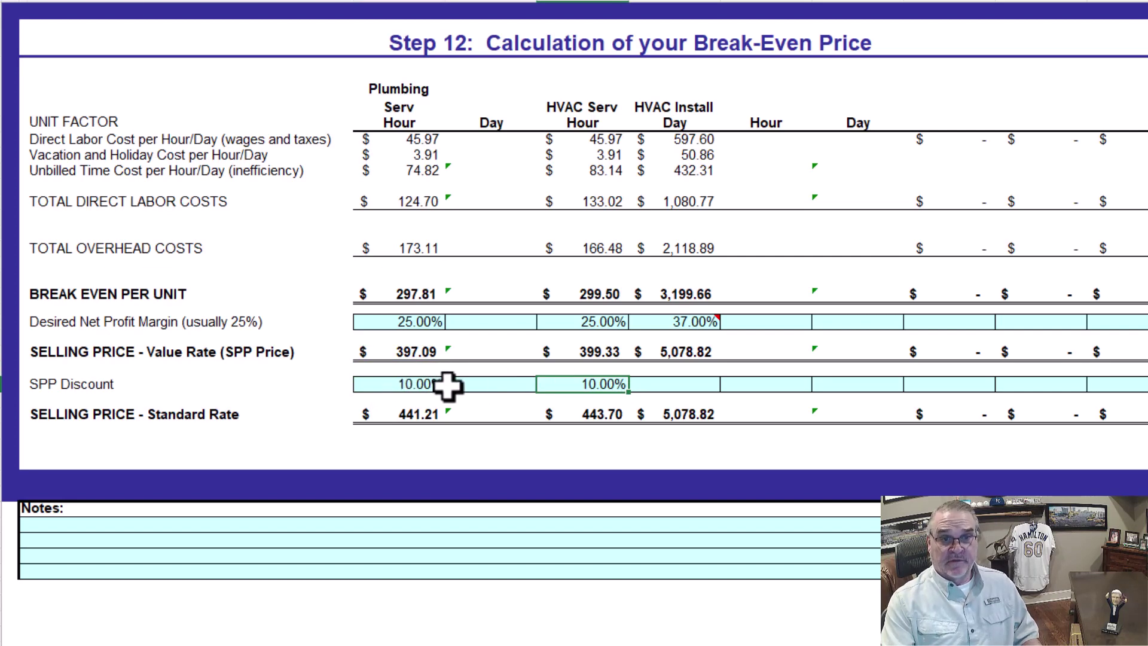
{"action": "left_click", "coordinate": [428, 417]}
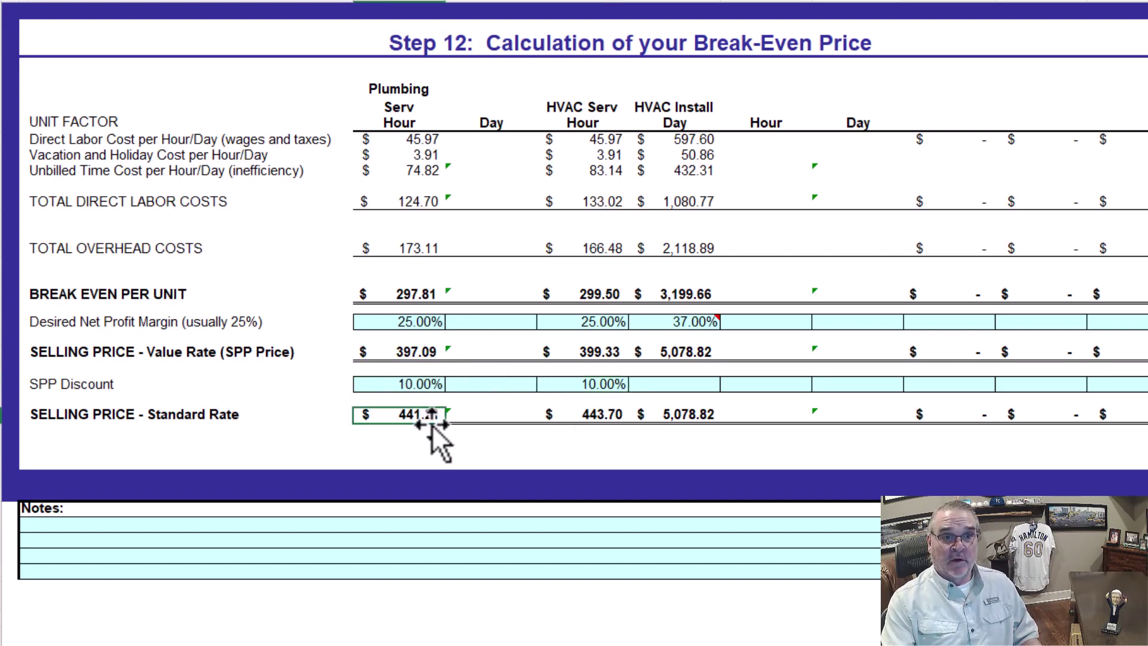
{"action": "left_click", "coordinate": [596, 414]}
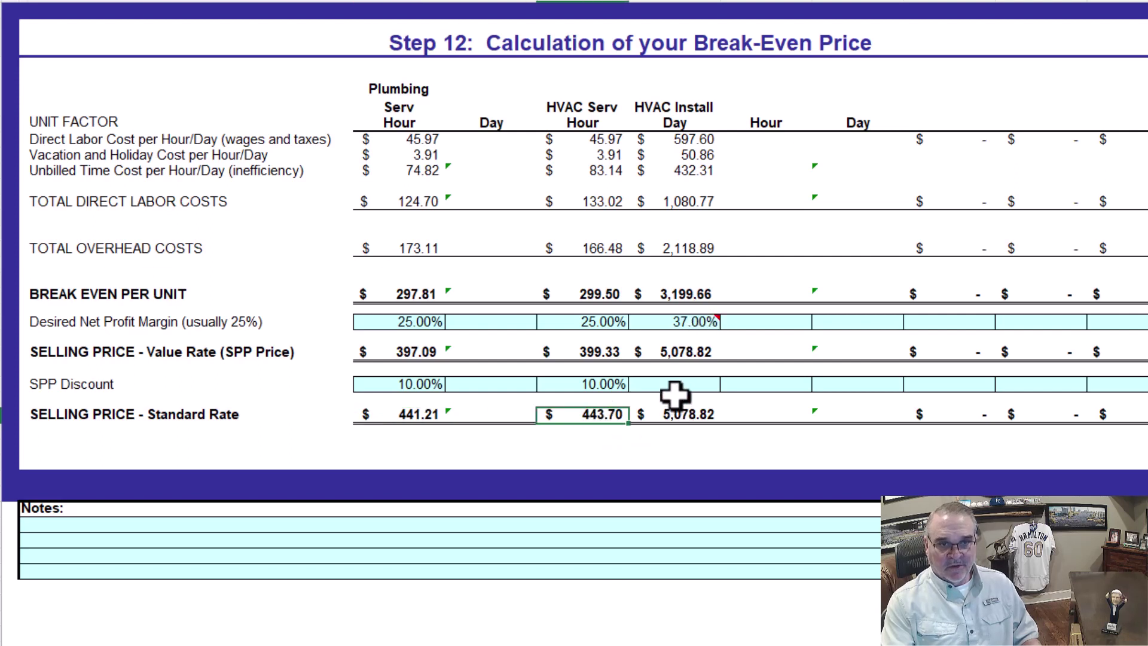
{"action": "left_click", "coordinate": [693, 418]}
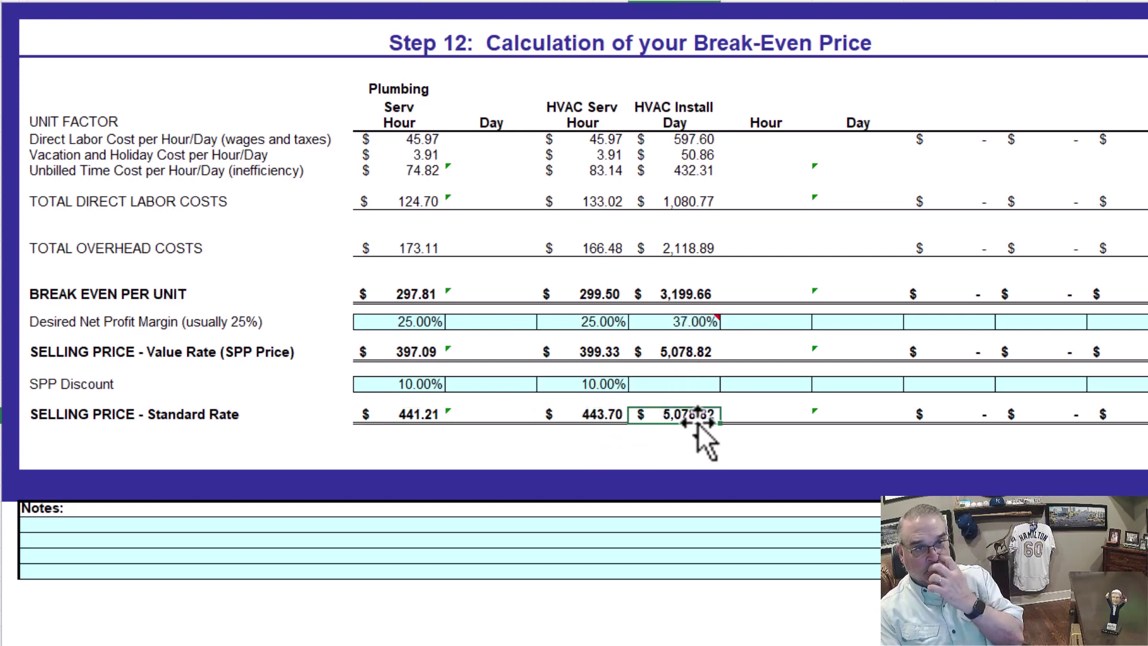